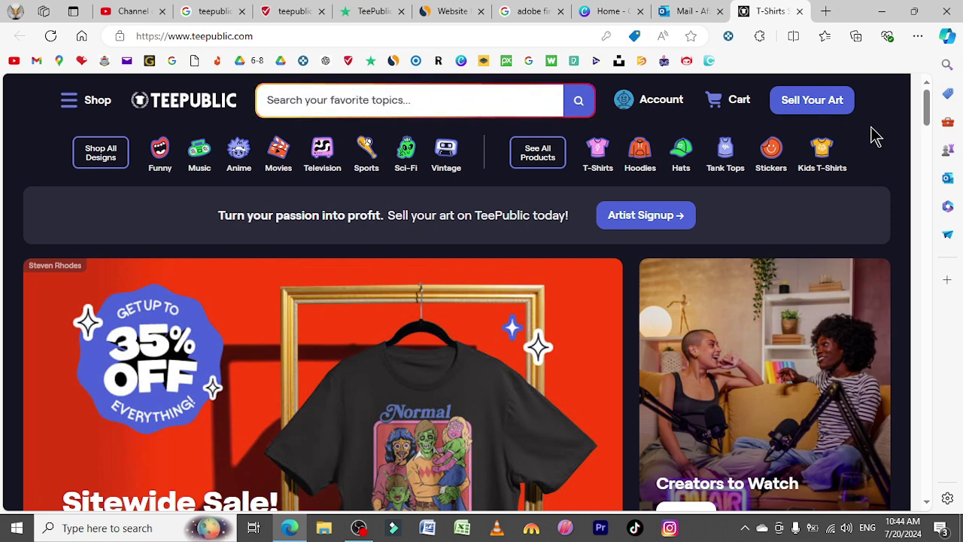
Start selling art with a single file upload and name the storefront "Skylight Fashion Kingdom", continuing to the uploader
{"action": "left_click", "coordinate": [816, 110]}
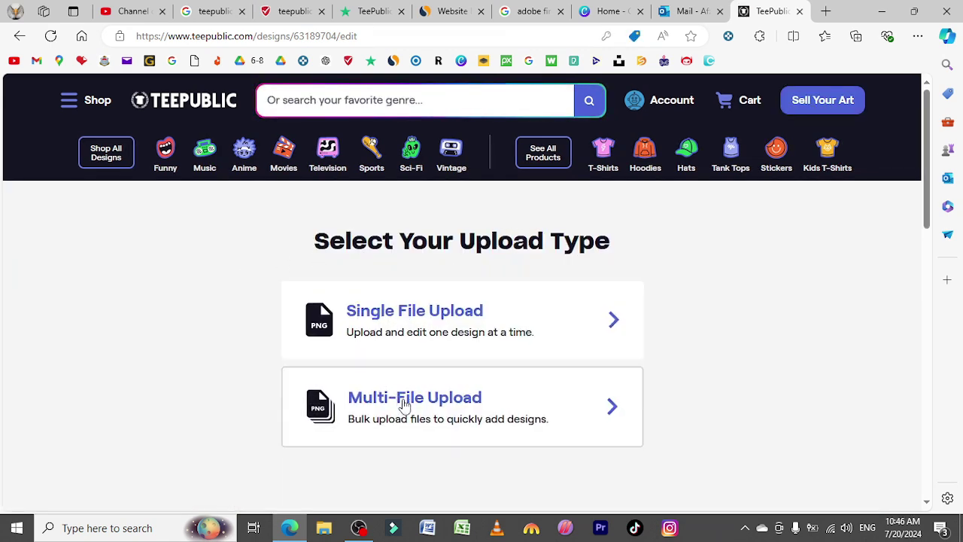
{"action": "left_click", "coordinate": [443, 322]}
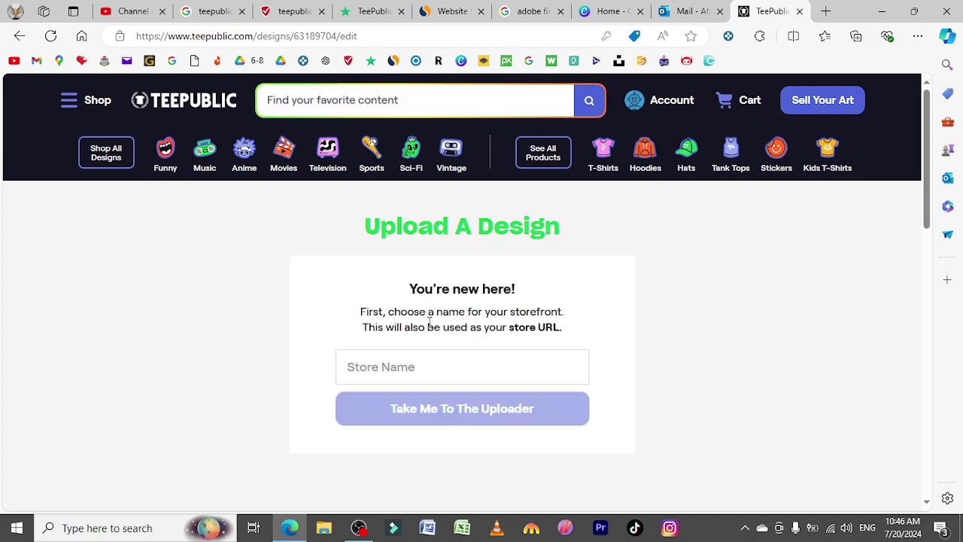
{"action": "left_click", "coordinate": [406, 364]}
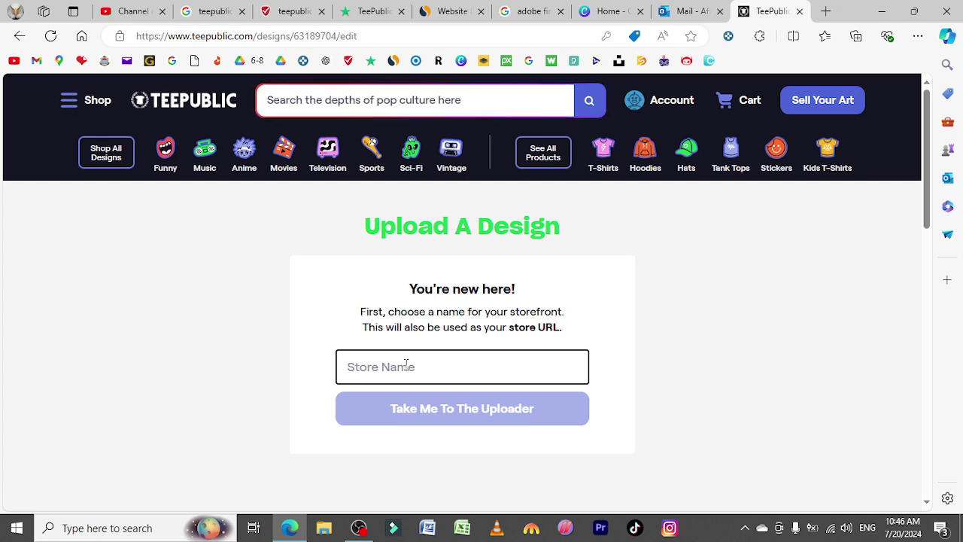
{"action": "type", "text": "Skylight Fashion Kingdom"}
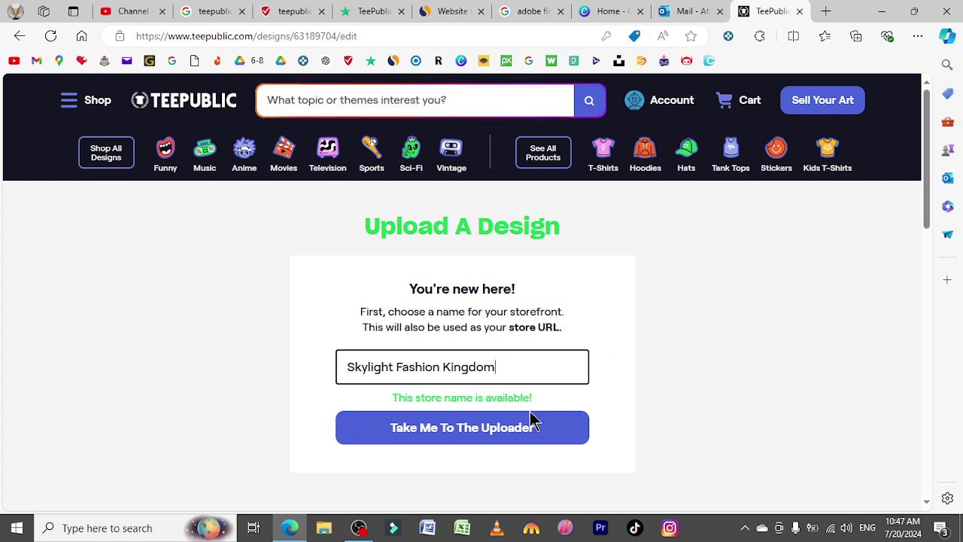
{"action": "left_click", "coordinate": [494, 442]}
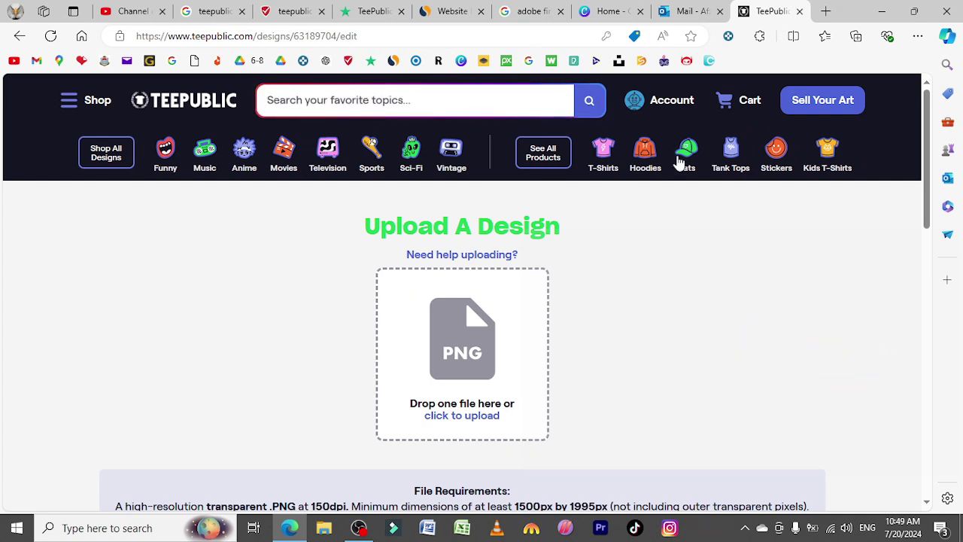
Open the store details for editing from the account options and go to the brief bio section
{"action": "left_click", "coordinate": [674, 109]}
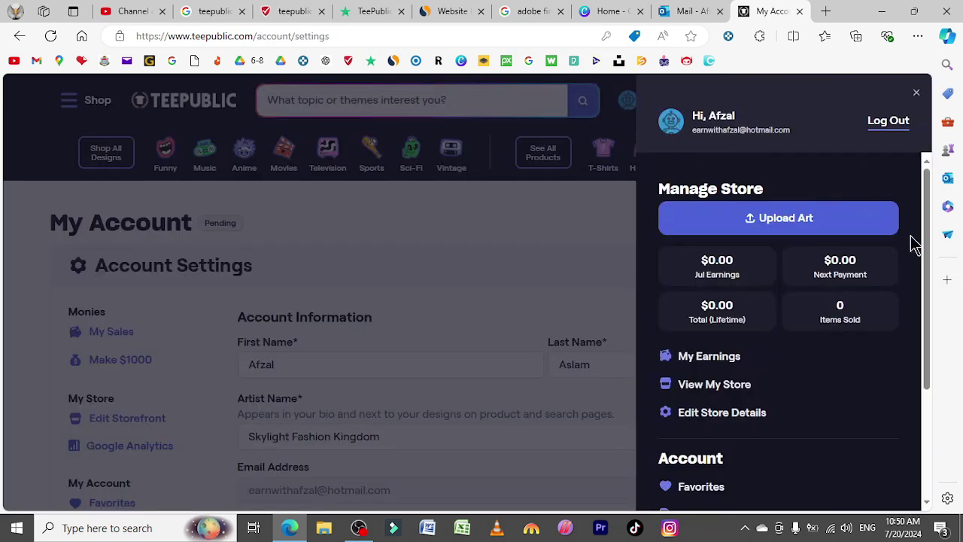
{"action": "scroll", "coordinate": [930, 297], "scroll_direction": "down", "scroll_amount": 1}
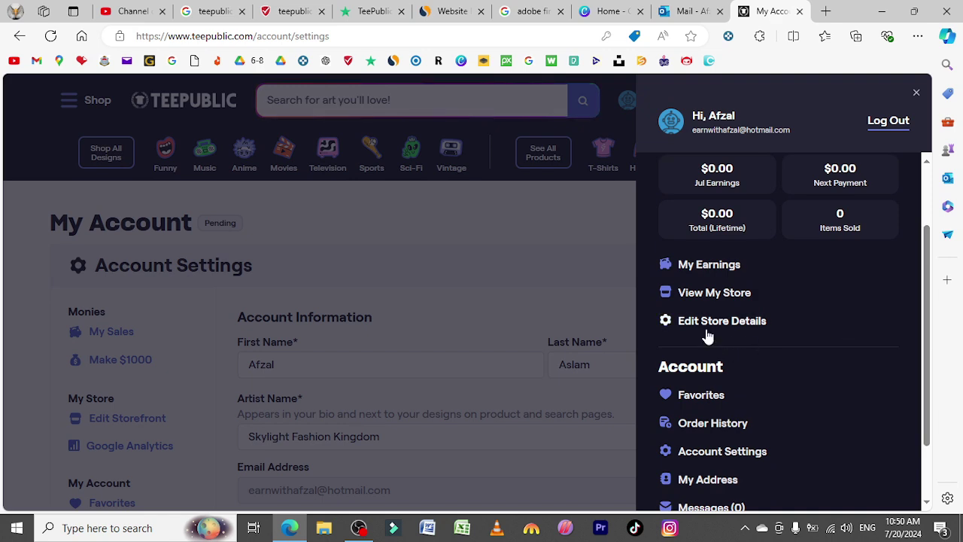
{"action": "left_click", "coordinate": [750, 323]}
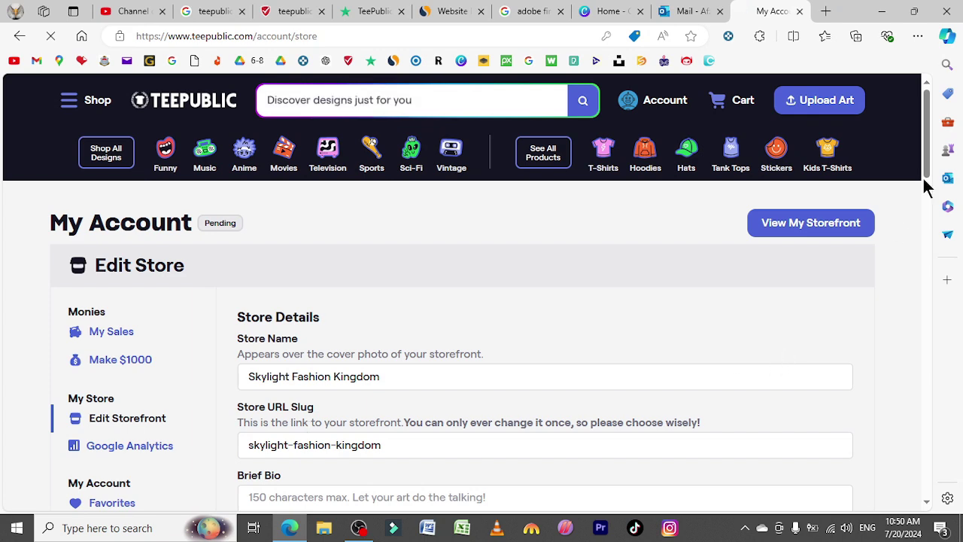
{"action": "scroll", "coordinate": [925, 164], "scroll_direction": "down", "scroll_amount": 3}
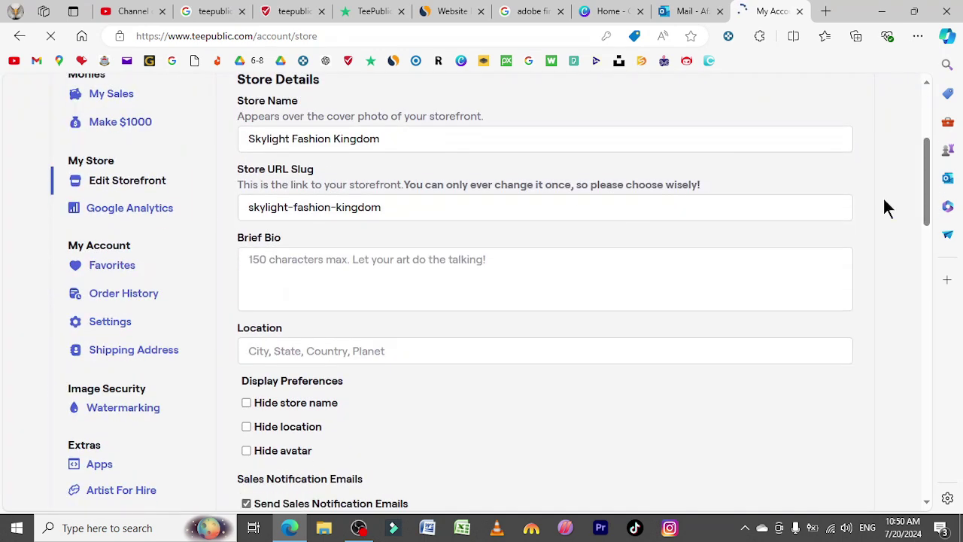
For the store's brief bio, switch to ChatGPT and submit the prompt "i am a designer write me a bio for 150 words"
{"action": "left_click", "coordinate": [360, 270]}
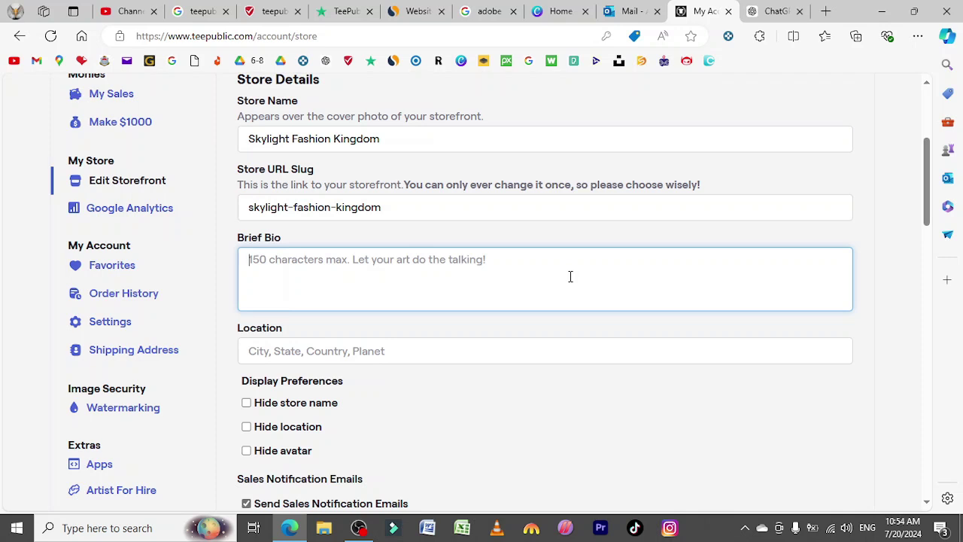
{"action": "left_click", "coordinate": [759, 11]}
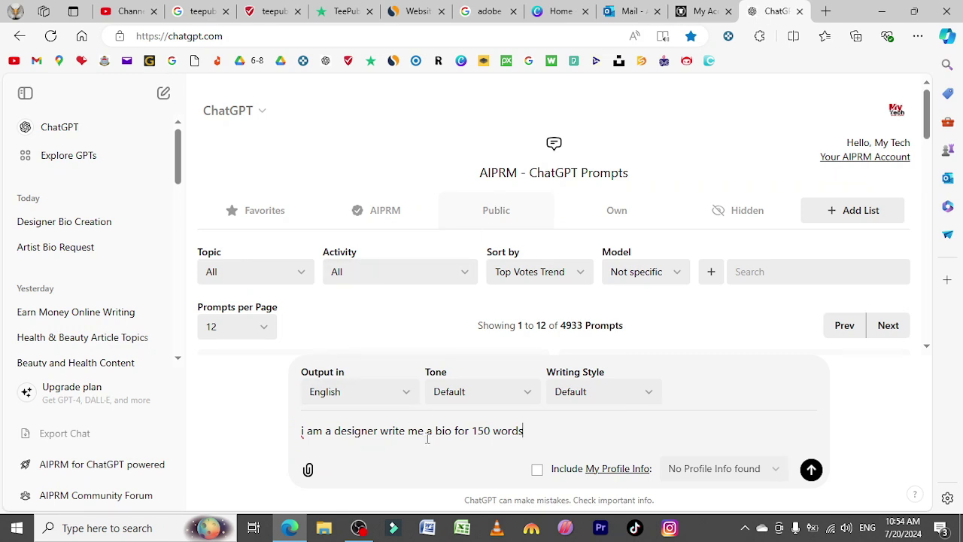
{"action": "left_click", "coordinate": [812, 471]}
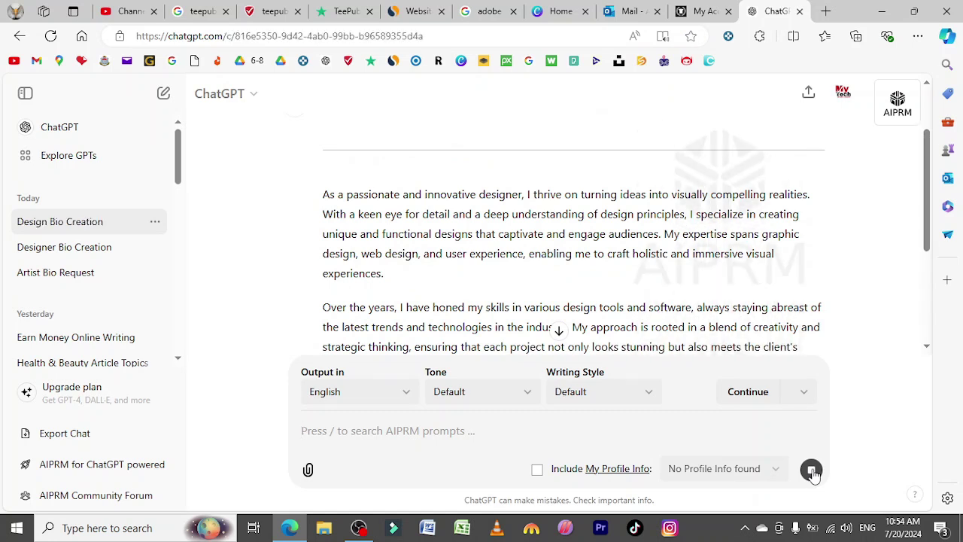
Return to the TeePublic store editor and save all changes to the store details
{"action": "key", "text": "ctrl+shift+Tab"}
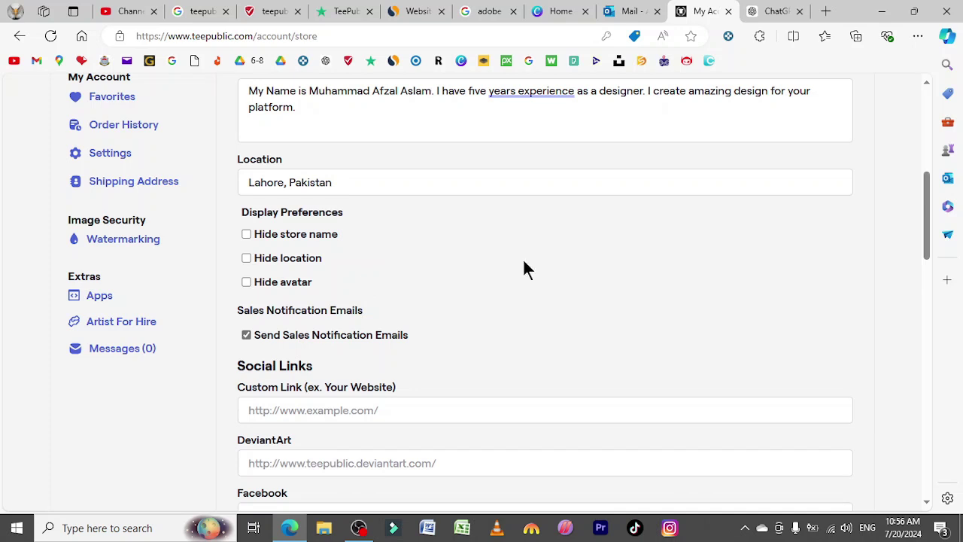
{"action": "left_click_drag", "start_coordinate": [930, 230], "coordinate": [931, 259]}
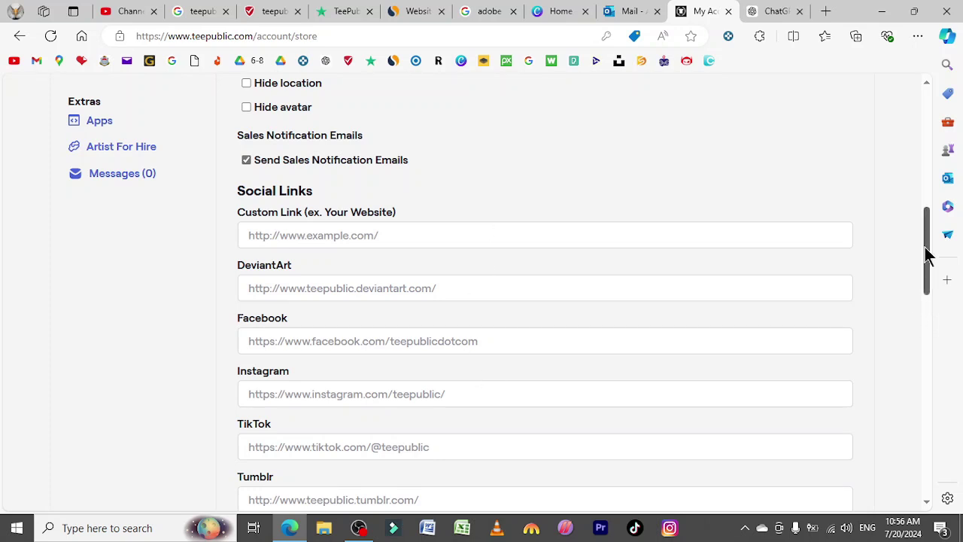
{"action": "left_click_drag", "start_coordinate": [929, 254], "coordinate": [933, 323]}
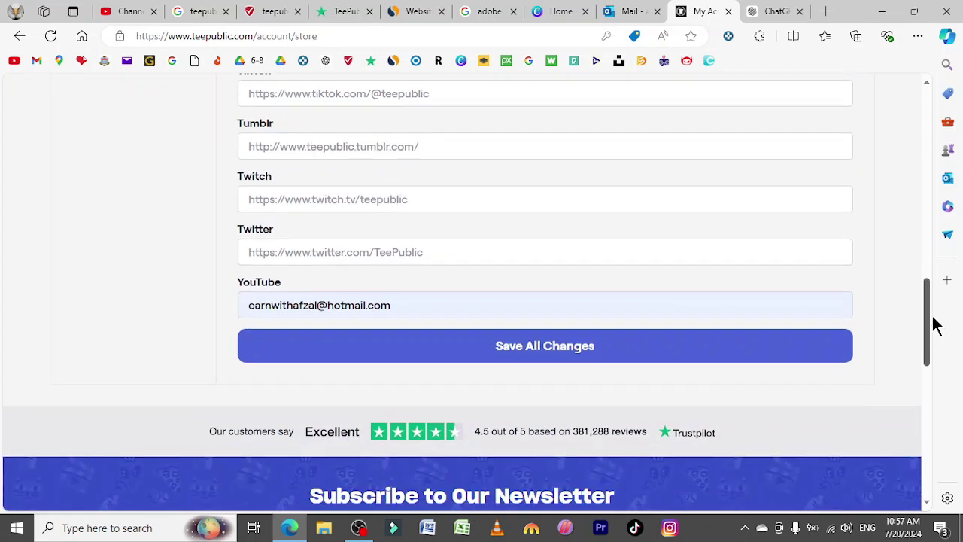
{"action": "left_click", "coordinate": [545, 351]}
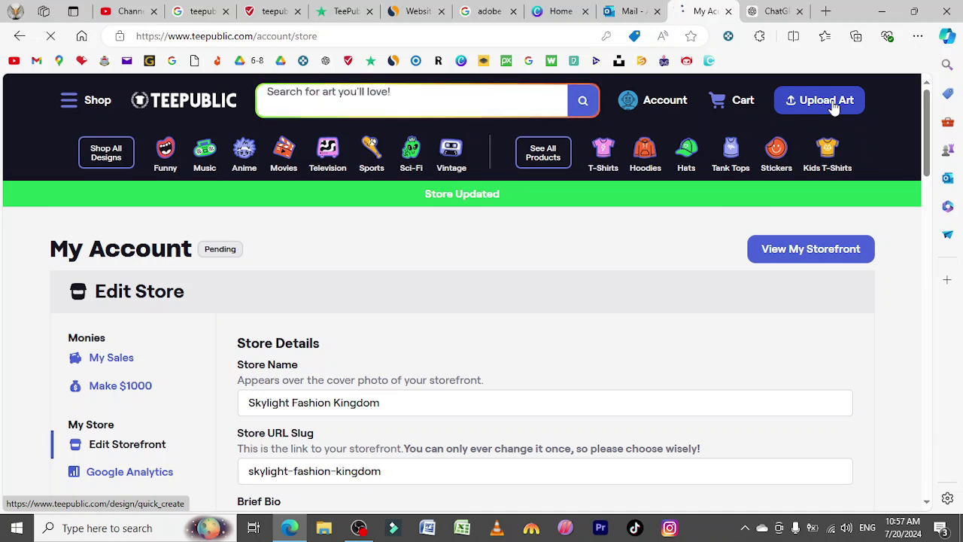
Check teepublic.com's trust rating on ScamAdviser and its star ratings and customer reviews on Trustpilot
{"action": "left_click", "coordinate": [275, 10]}
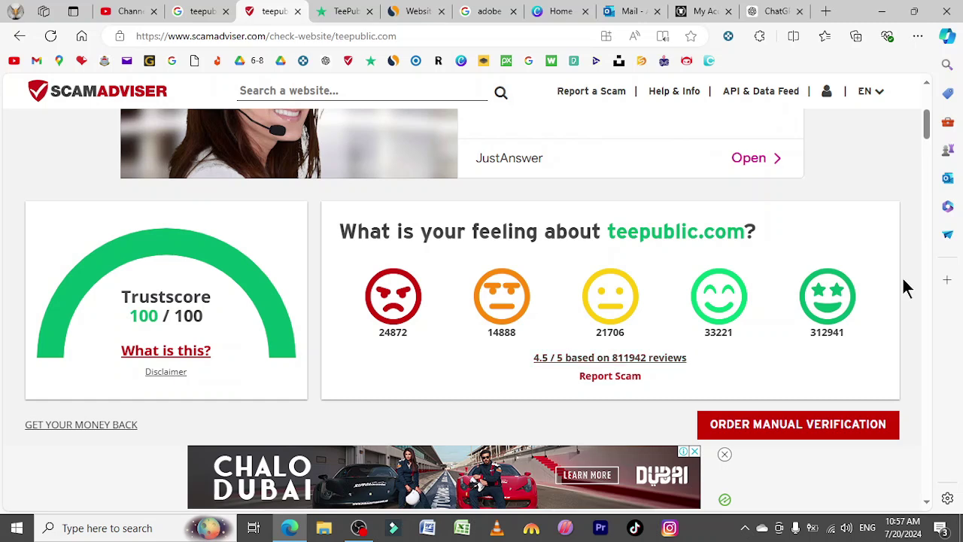
{"action": "left_click_drag", "start_coordinate": [928, 132], "coordinate": [928, 101]}
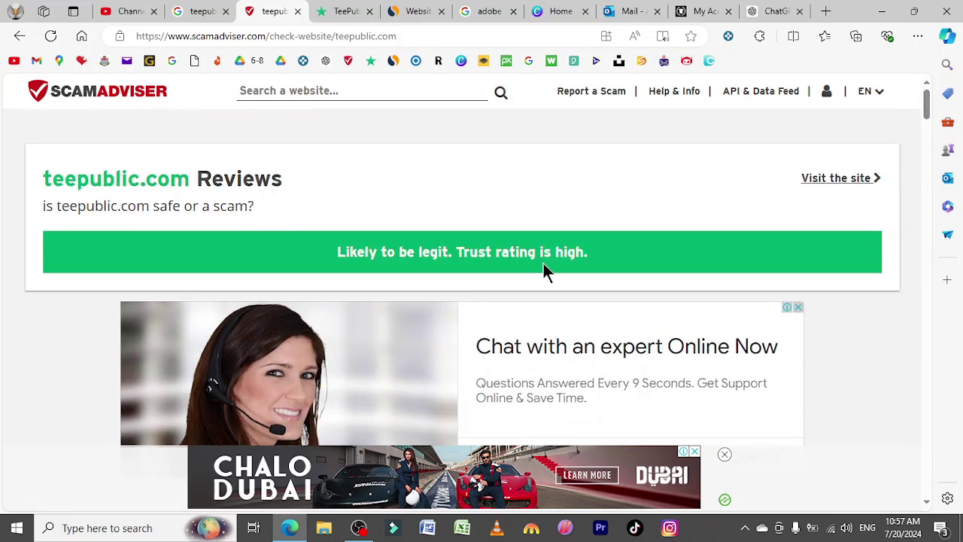
{"action": "left_click", "coordinate": [329, 21]}
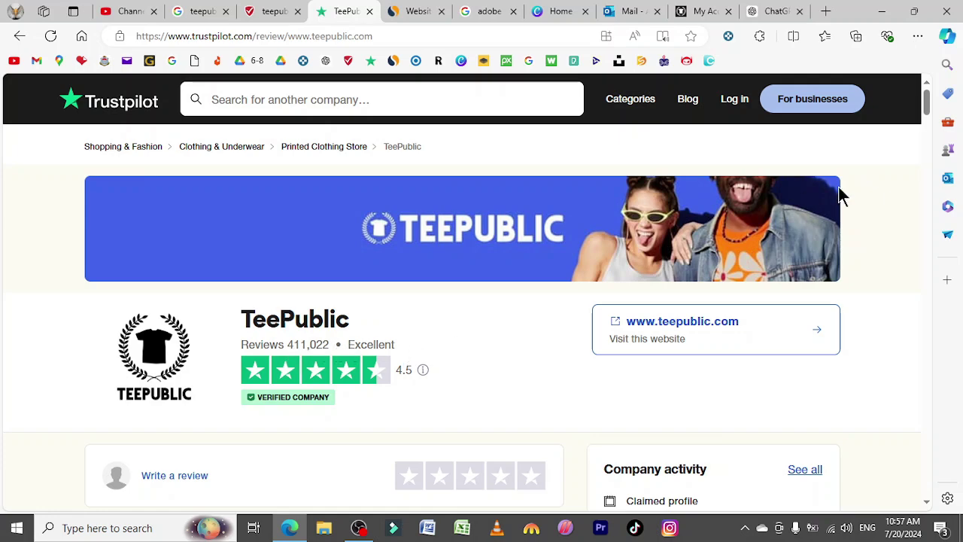
{"action": "scroll", "coordinate": [927, 98], "scroll_direction": "down", "scroll_amount": 1}
{"action": "mouse_move", "coordinate": [931, 107]}
{"action": "left_mouse_down"}
{"action": "mouse_move", "coordinate": [931, 136]}
{"action": "mouse_move", "coordinate": [941, 138]}
{"action": "mouse_move", "coordinate": [941, 113]}
{"action": "left_mouse_up"}
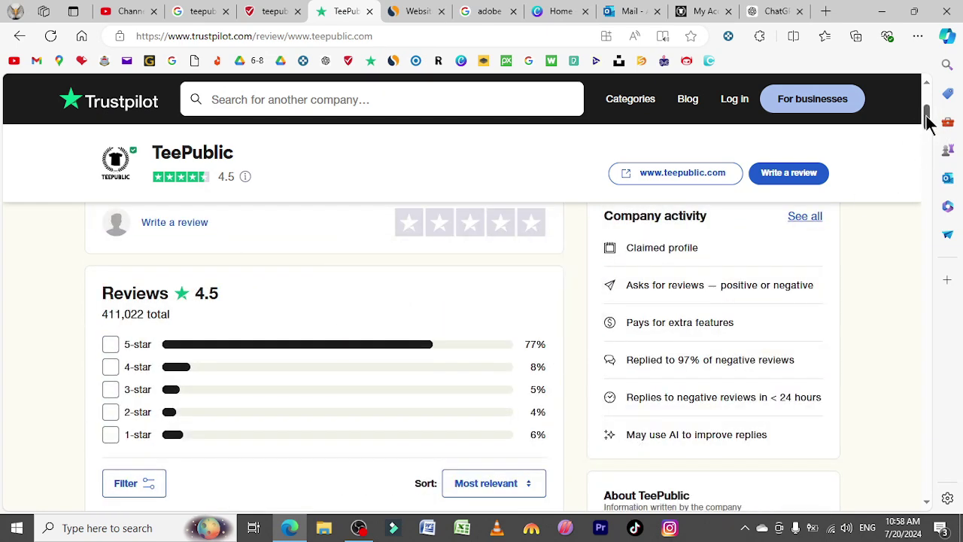
{"action": "left_click_drag", "start_coordinate": [929, 122], "coordinate": [947, 205]}
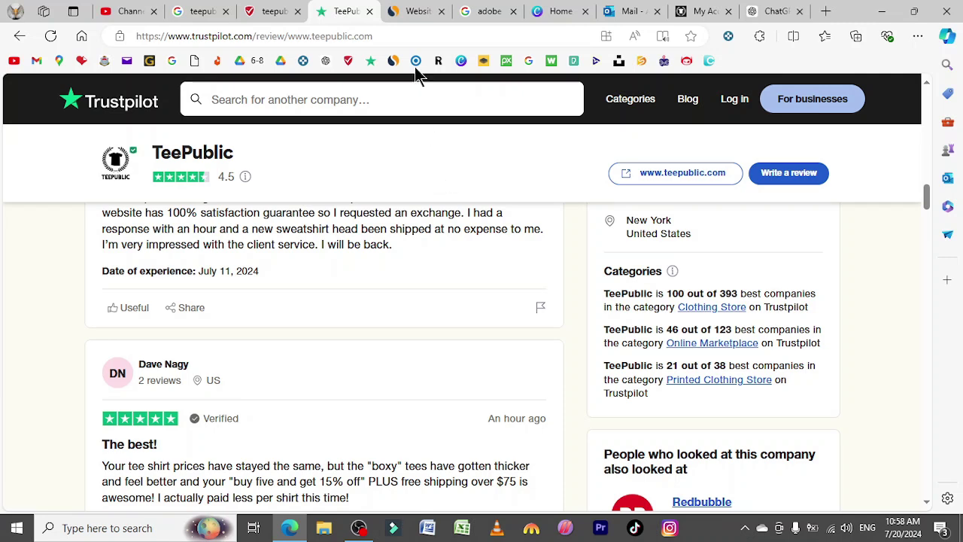
Examine teepublic.com's visits, rankings, engagement and traffic by country on Similarweb
{"action": "left_click", "coordinate": [416, 10]}
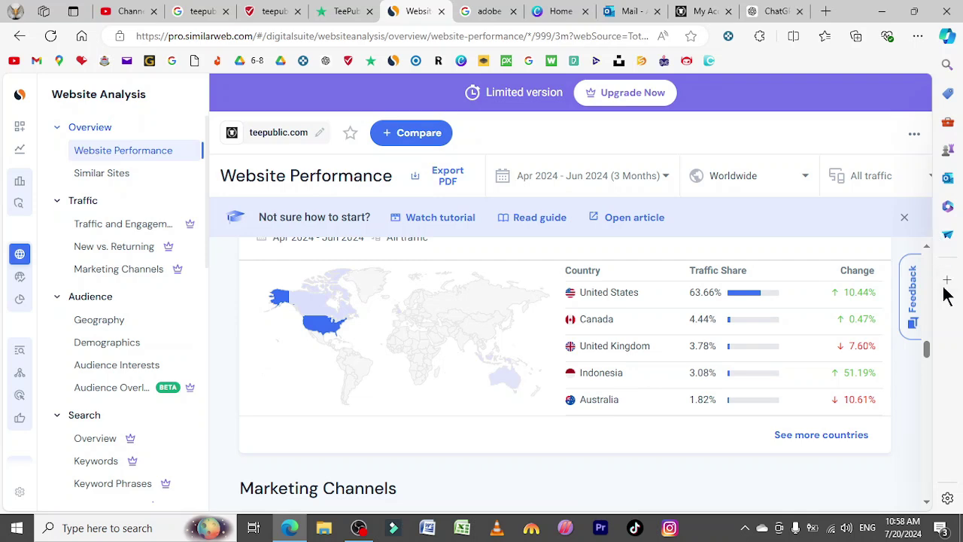
{"action": "left_click_drag", "start_coordinate": [930, 346], "coordinate": [931, 295]}
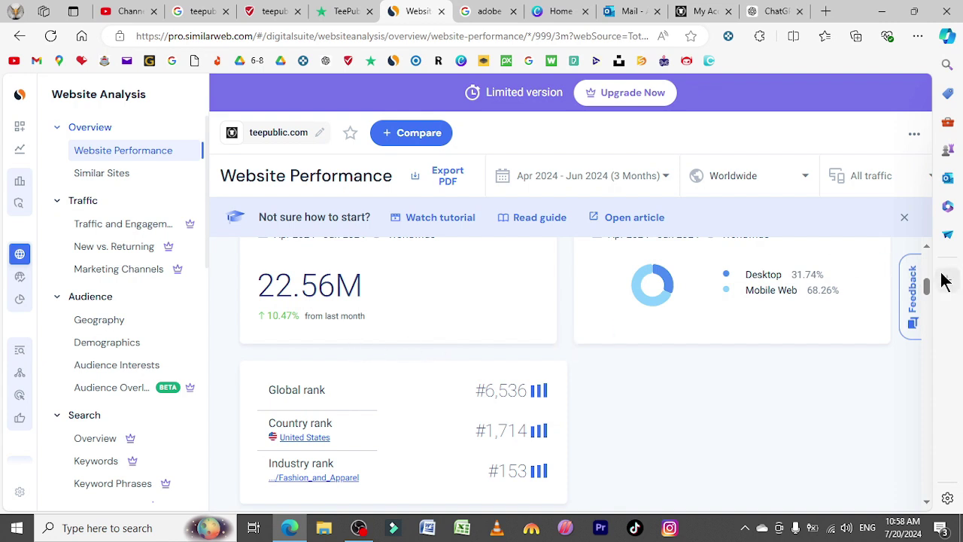
{"action": "left_click_drag", "start_coordinate": [927, 289], "coordinate": [933, 303]}
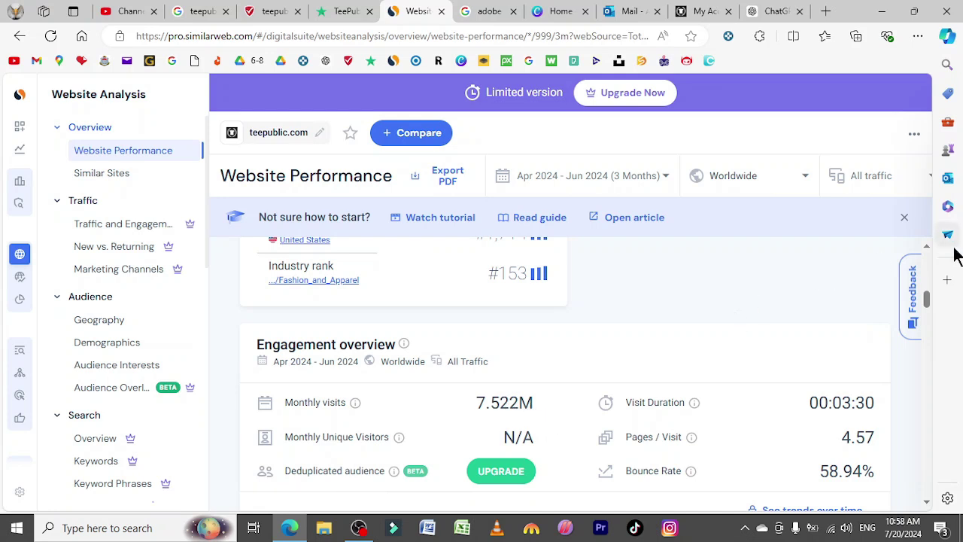
{"action": "left_click_drag", "start_coordinate": [928, 304], "coordinate": [937, 359]}
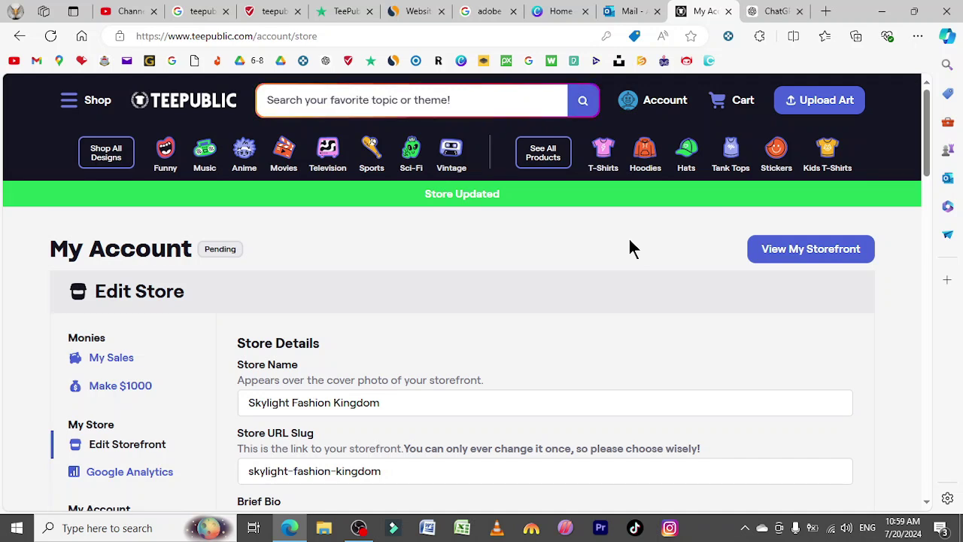
Go back to the TeePublic store account and open the art upload page
{"action": "key", "text": "alt+Left"}
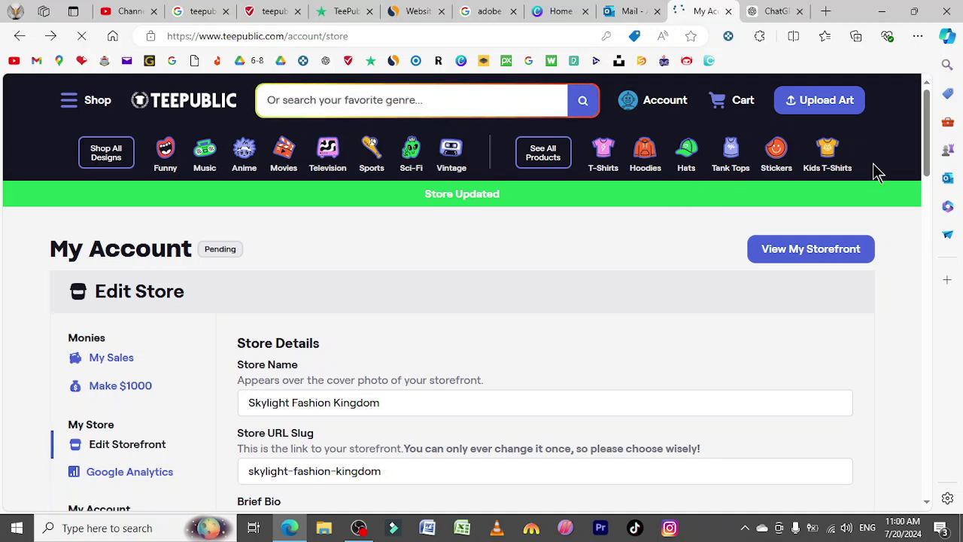
{"action": "left_click", "coordinate": [829, 111]}
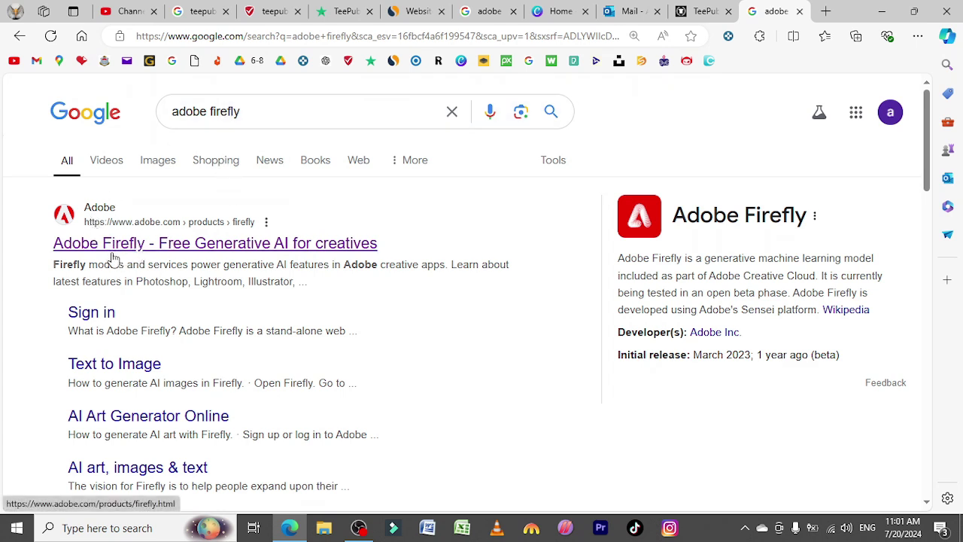
Open the Adobe Firefly site from the Google results and start its Text to Image generator
{"action": "left_click", "coordinate": [186, 244]}
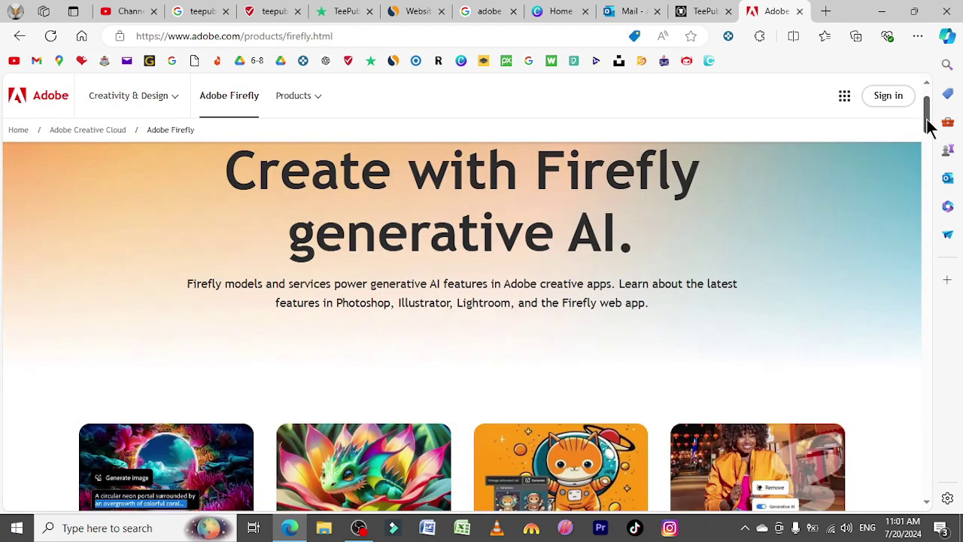
{"action": "left_click_drag", "start_coordinate": [927, 123], "coordinate": [931, 144]}
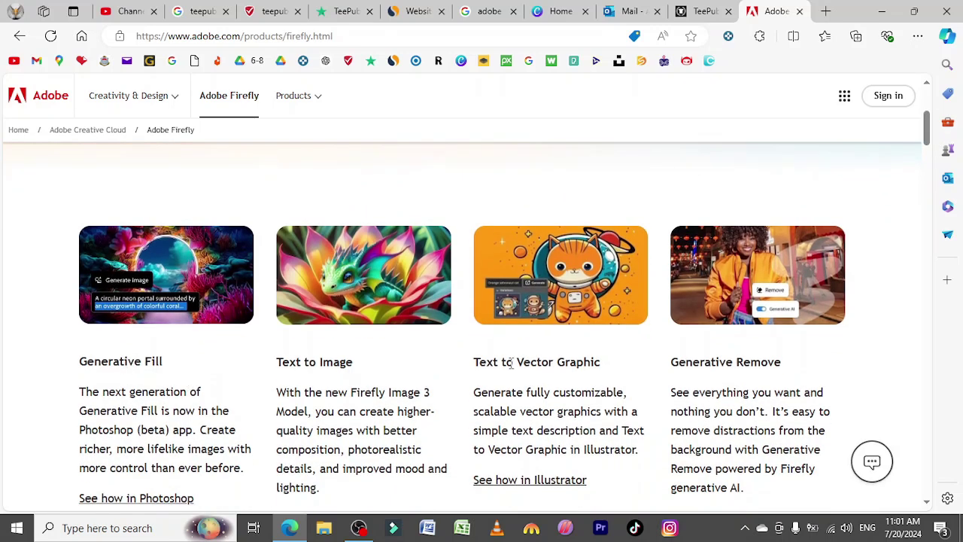
{"action": "scroll", "coordinate": [940, 146], "scroll_direction": "down", "scroll_amount": 2}
{"action": "scroll", "coordinate": [940, 146], "scroll_direction": "up", "scroll_amount": 1}
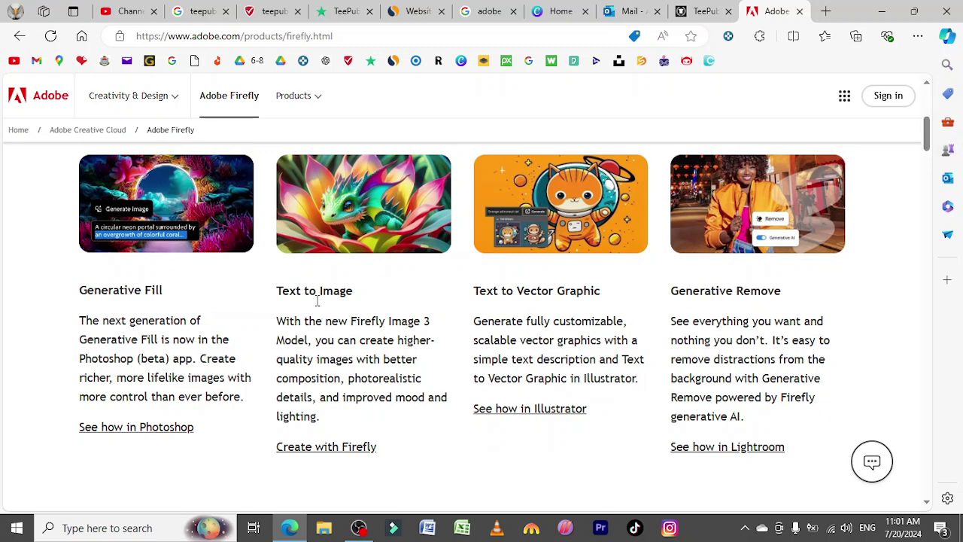
{"action": "left_click", "coordinate": [324, 449]}
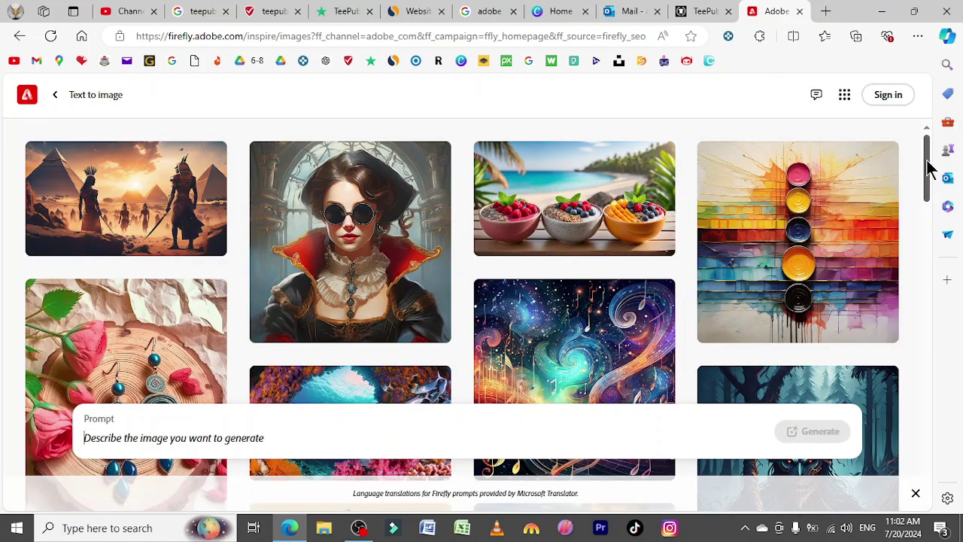
Generate an image in Firefly from the prompt "cute cat wearing black glasses", signing in with a Google account
{"action": "left_click_drag", "start_coordinate": [930, 169], "coordinate": [918, 346]}
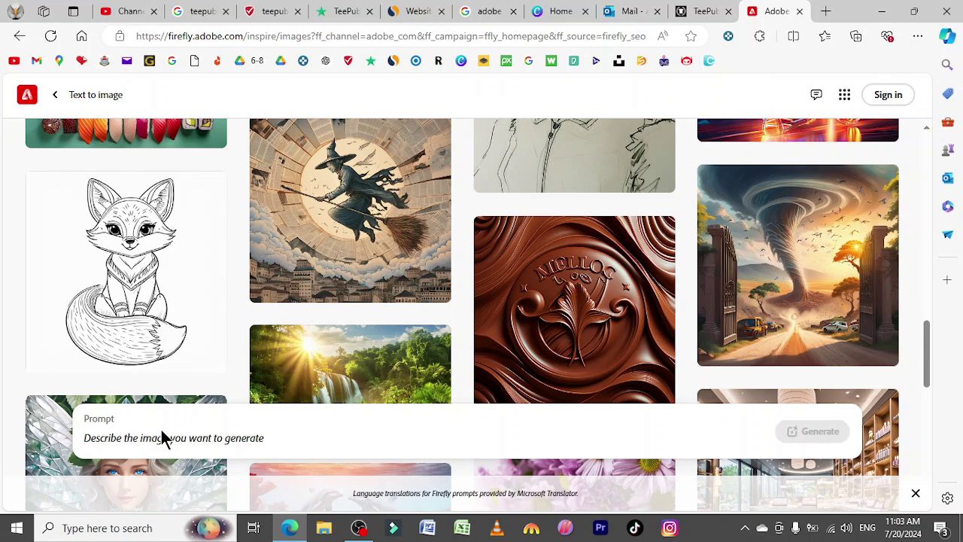
{"action": "type", "text": "cute cat wearing black glasses"}
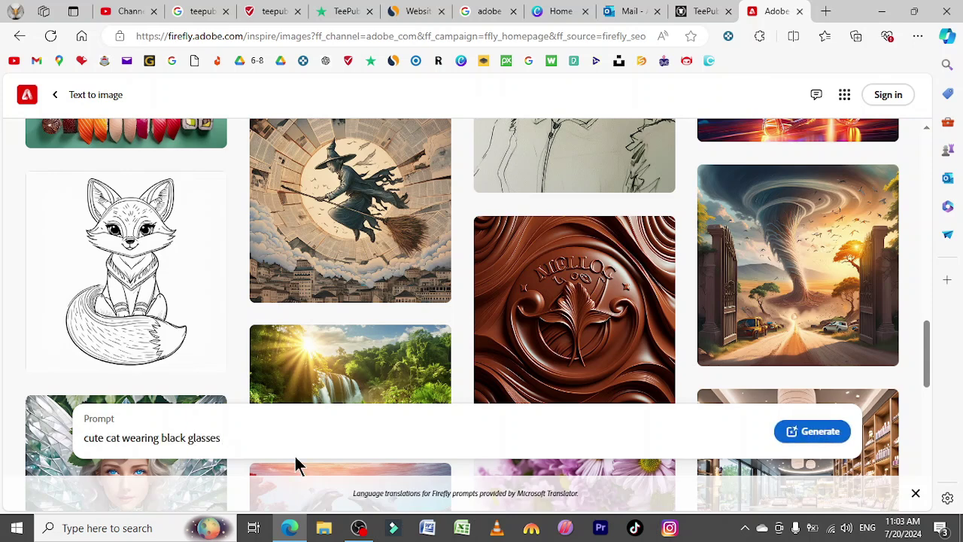
{"action": "left_click", "coordinate": [816, 432]}
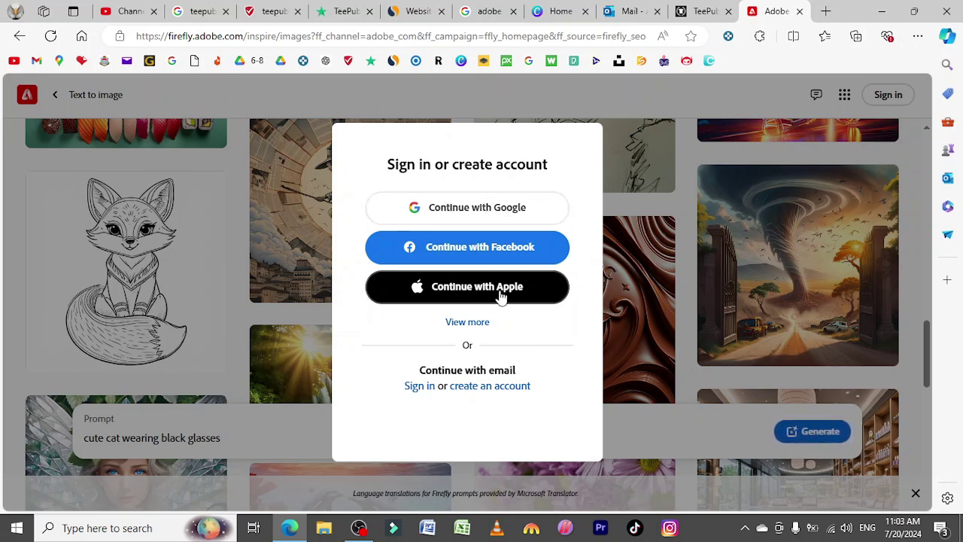
{"action": "left_click", "coordinate": [482, 213]}
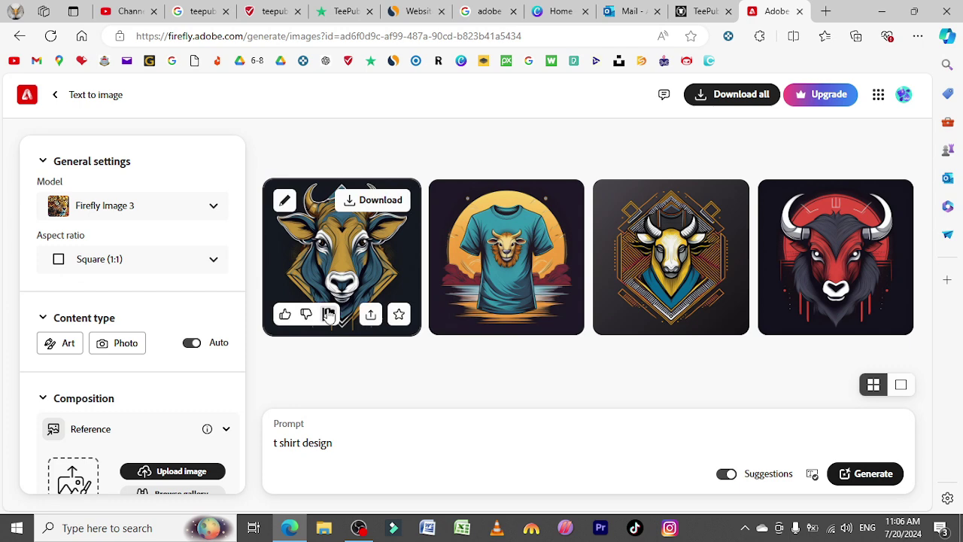
Download the generated design of the red and black bull's head and check the saved image in the photo viewer
{"action": "left_click", "coordinate": [843, 254]}
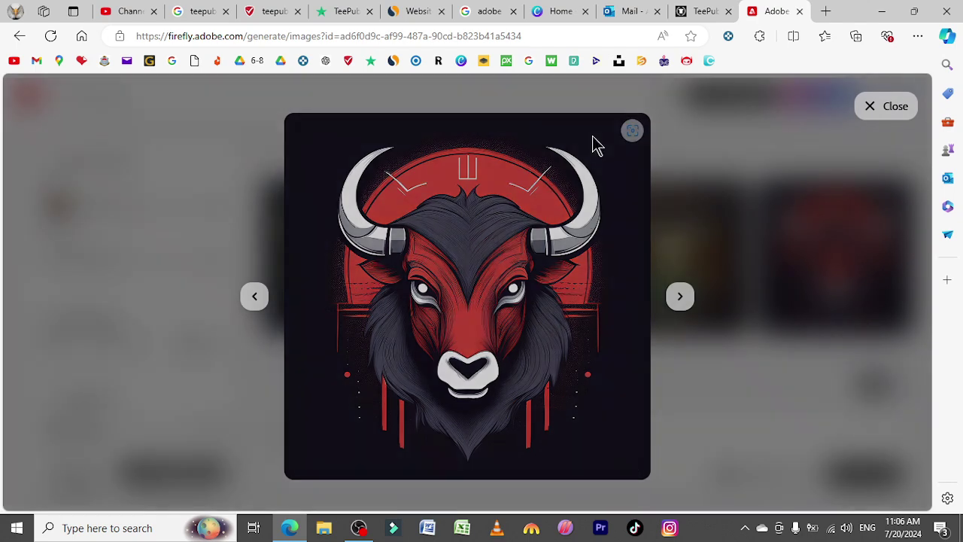
{"action": "left_click", "coordinate": [595, 143]}
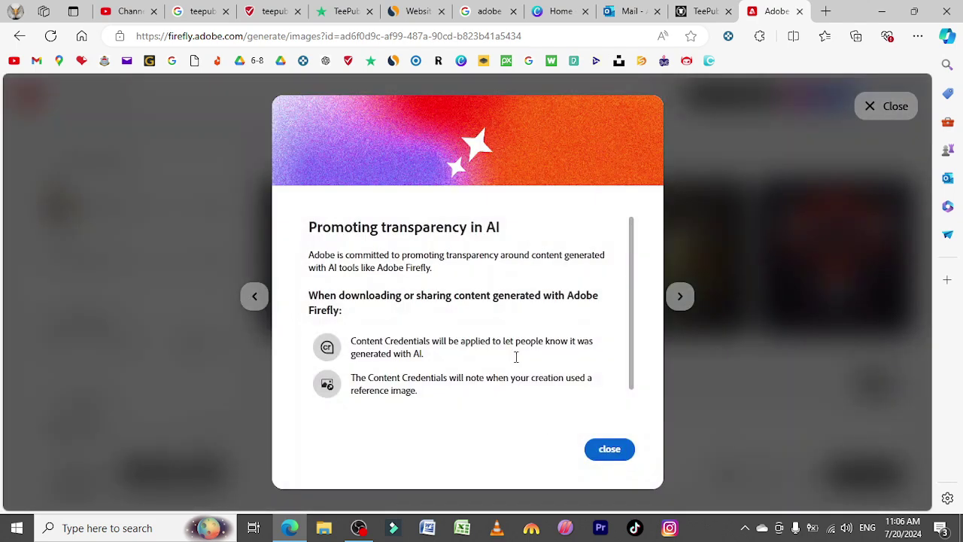
{"action": "left_click", "coordinate": [612, 458]}
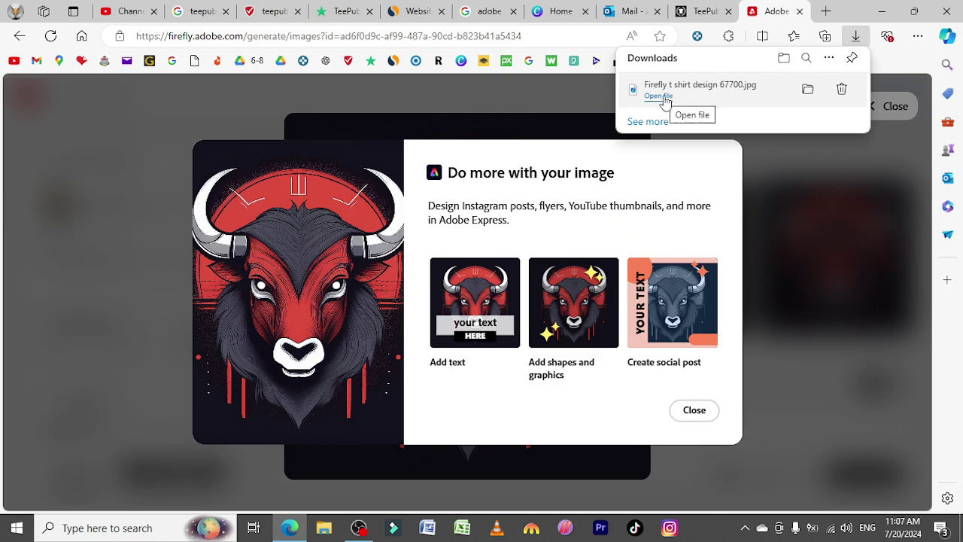
{"action": "left_click", "coordinate": [666, 98]}
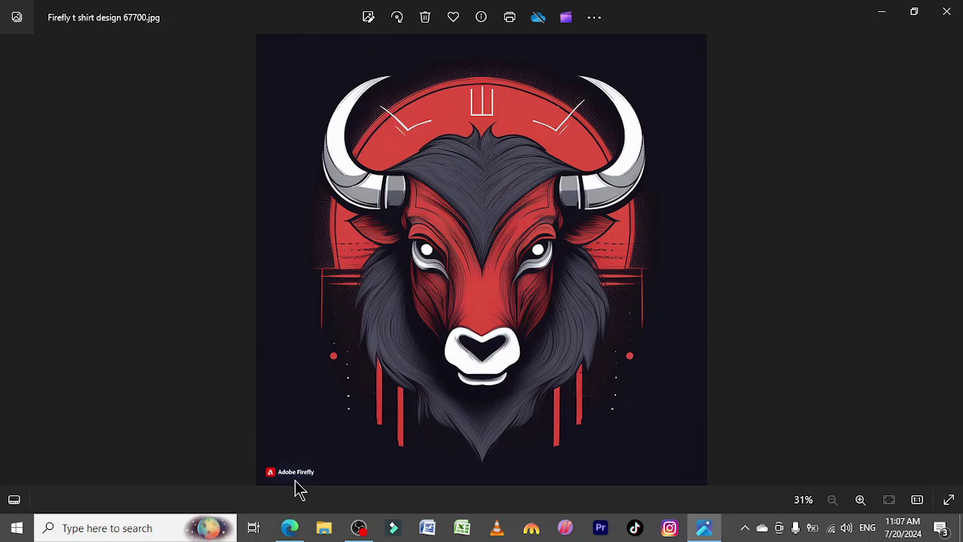
{"action": "left_click", "coordinate": [946, 11]}
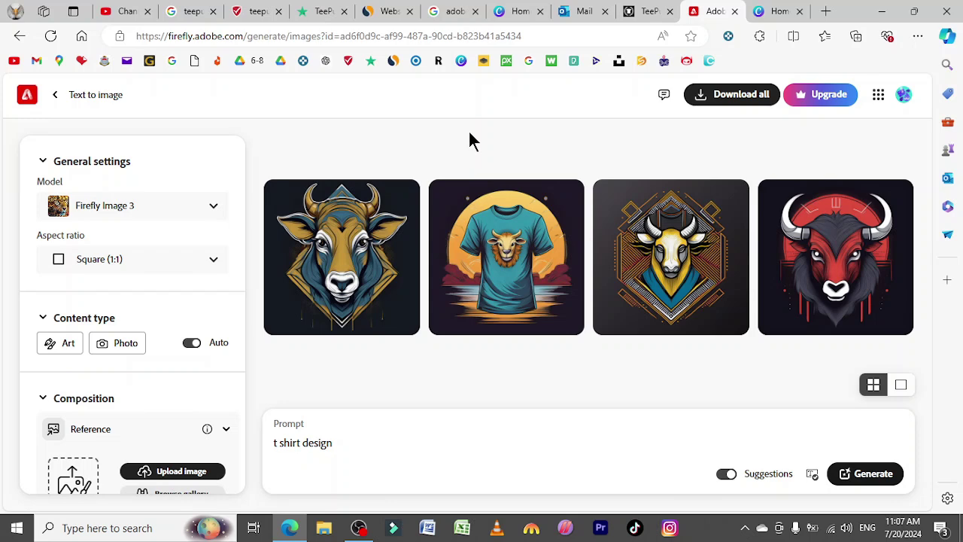
Switch to Canva, search for "t shirt design" and browse the suggested T-Shirt Logo templates
{"action": "left_click", "coordinate": [638, 10]}
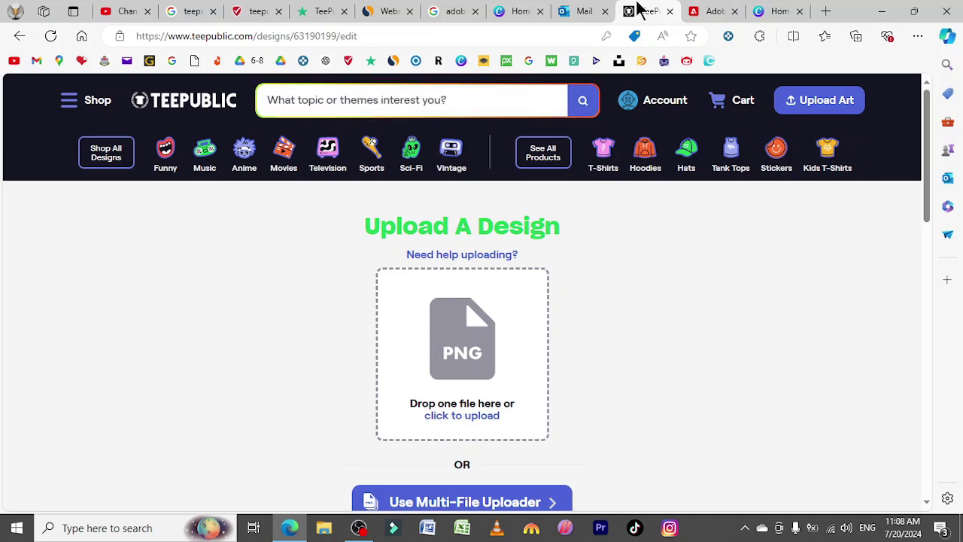
{"action": "left_click", "coordinate": [775, 11]}
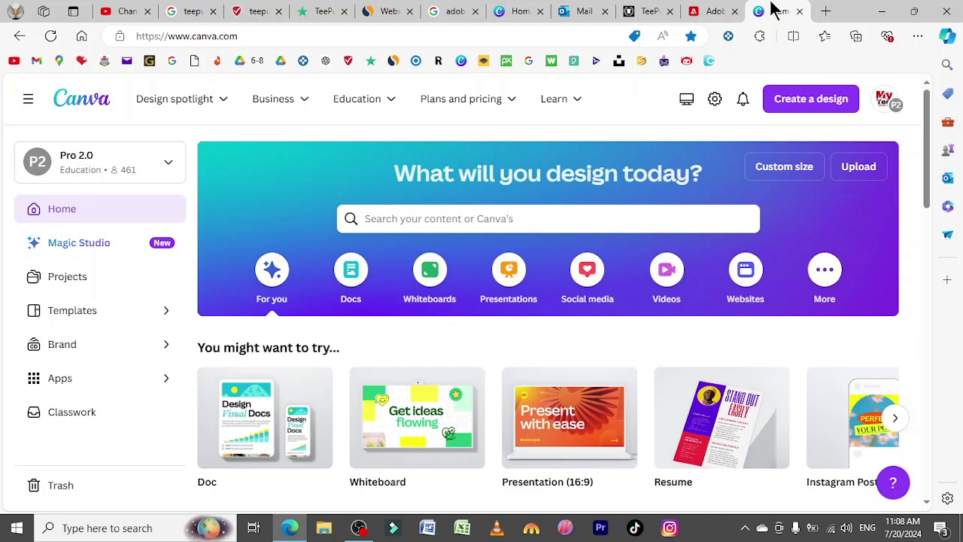
{"action": "left_click", "coordinate": [469, 217]}
{"action": "type", "text": "t shi"}
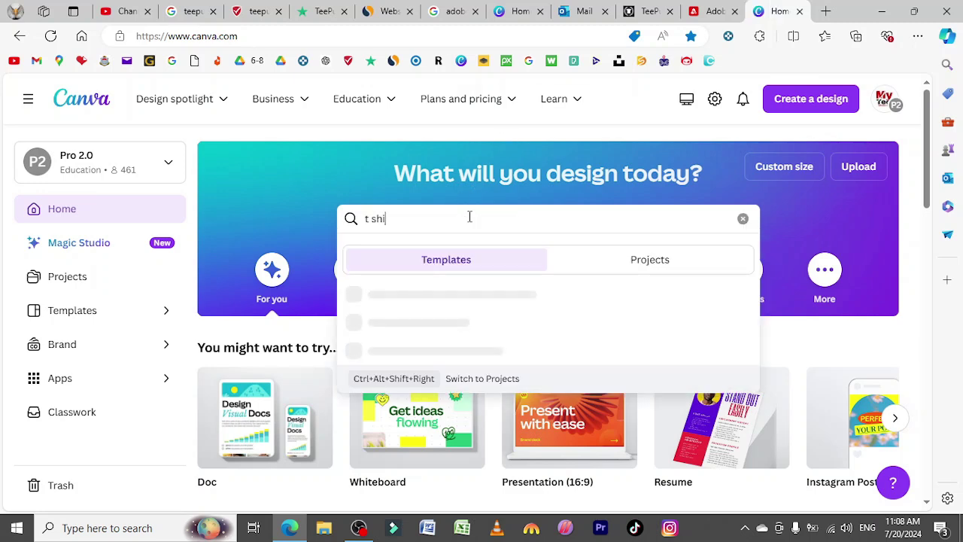
{"action": "type", "text": "rt design"}
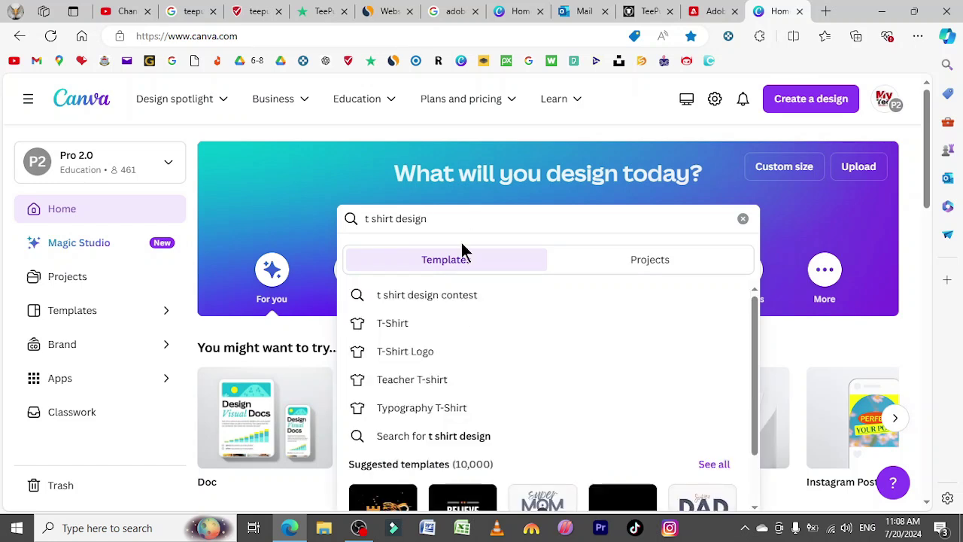
{"action": "left_click", "coordinate": [424, 354]}
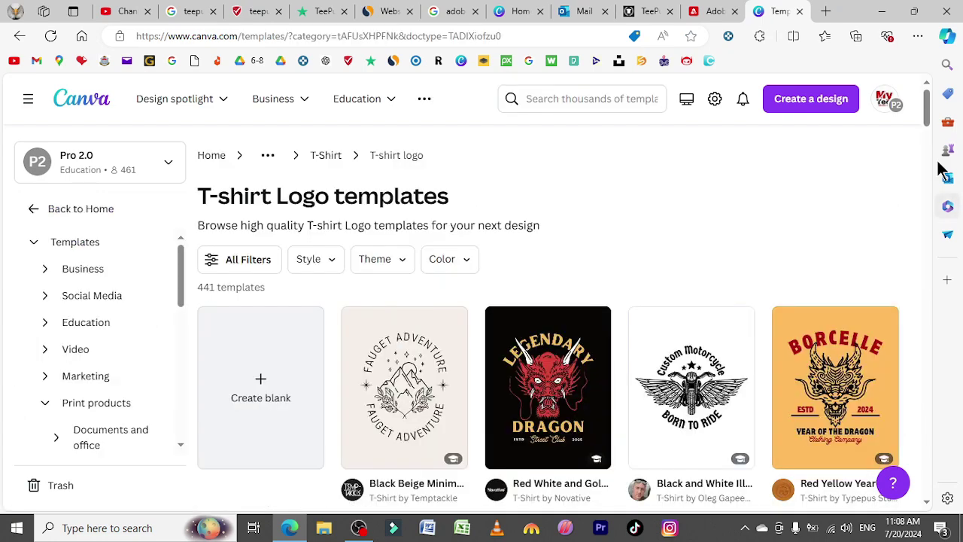
{"action": "left_click_drag", "start_coordinate": [928, 113], "coordinate": [614, 124]}
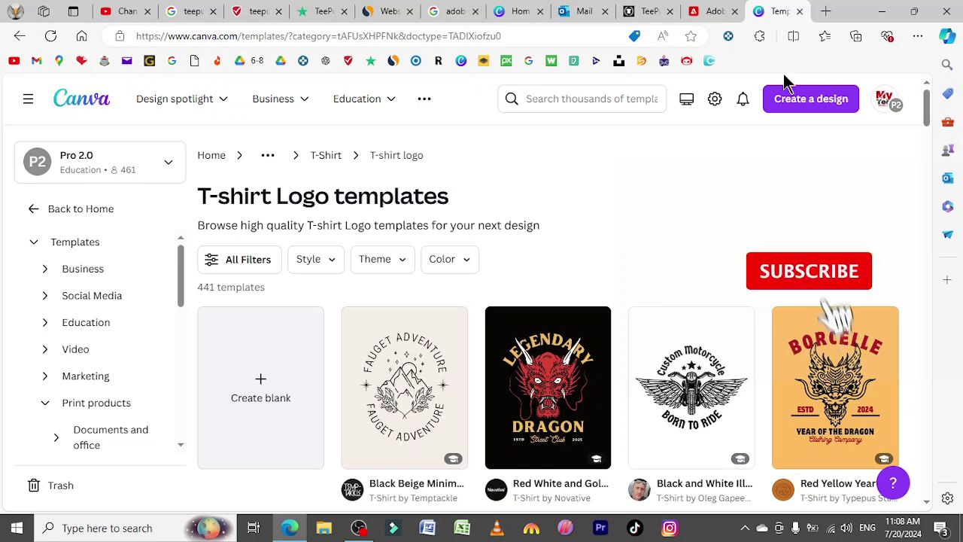
Search the Canva templates for "t shirt"
{"action": "left_click", "coordinate": [594, 102]}
{"action": "type", "text": "t"}
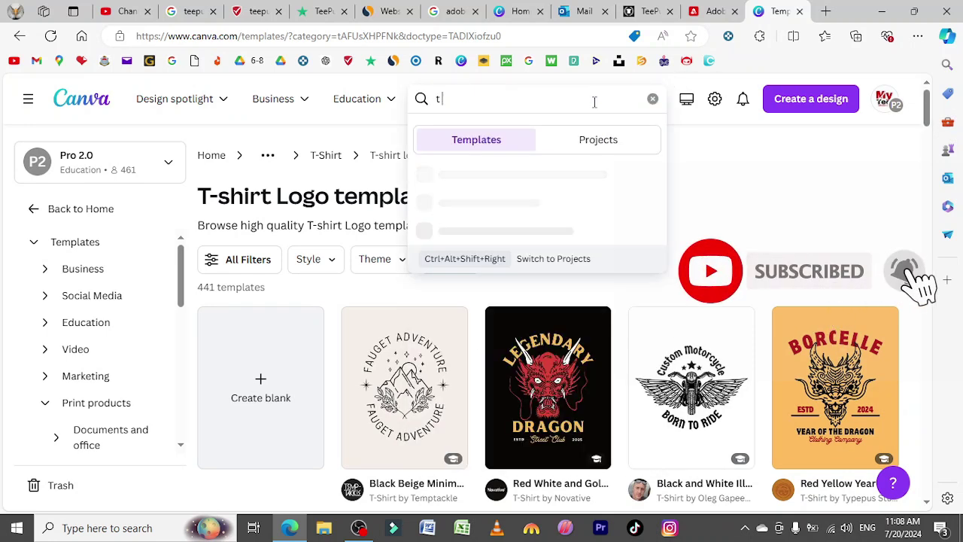
{"action": "type", "text": " shirt"}
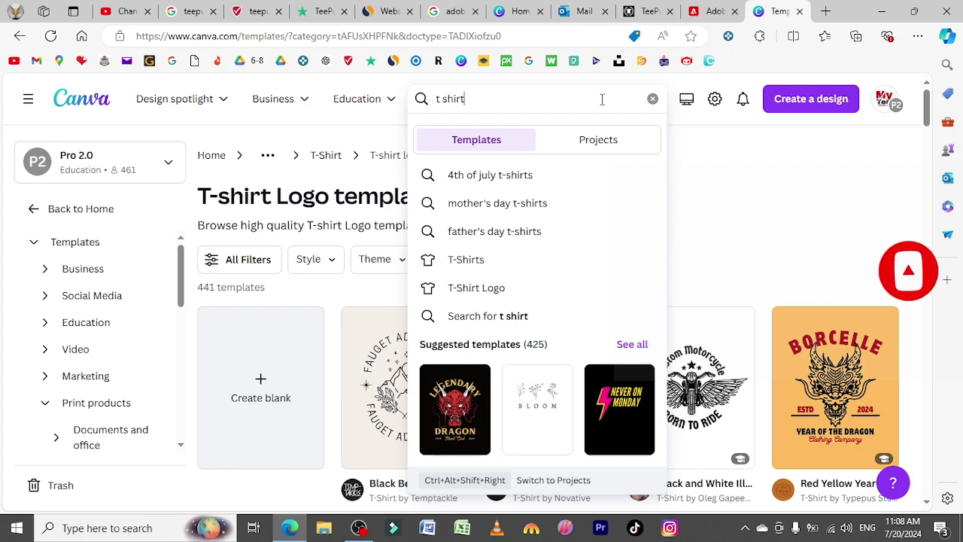
{"action": "key", "text": "Return"}
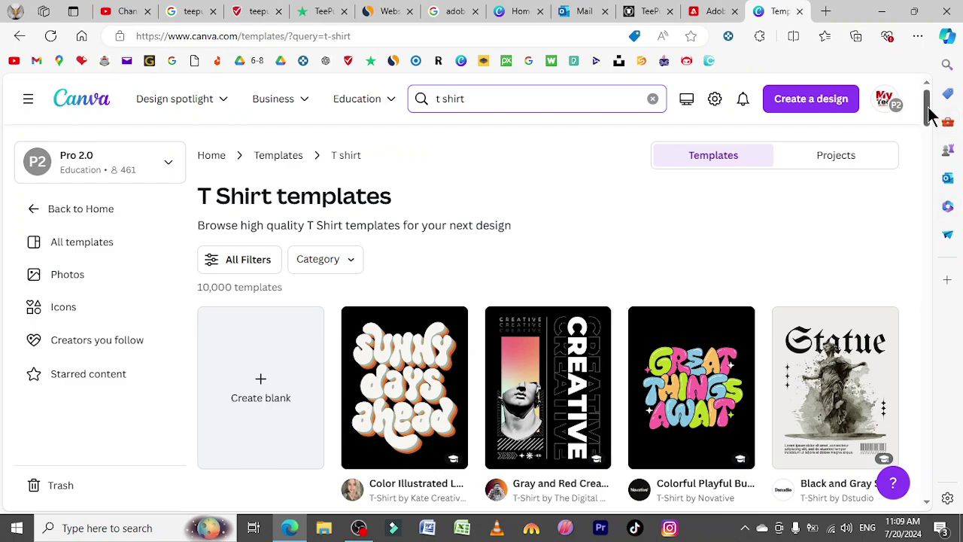
Find the Black Illustrative Savage T-Shirt template among the results and open it for customizing
{"action": "left_click_drag", "start_coordinate": [930, 113], "coordinate": [923, 219]}
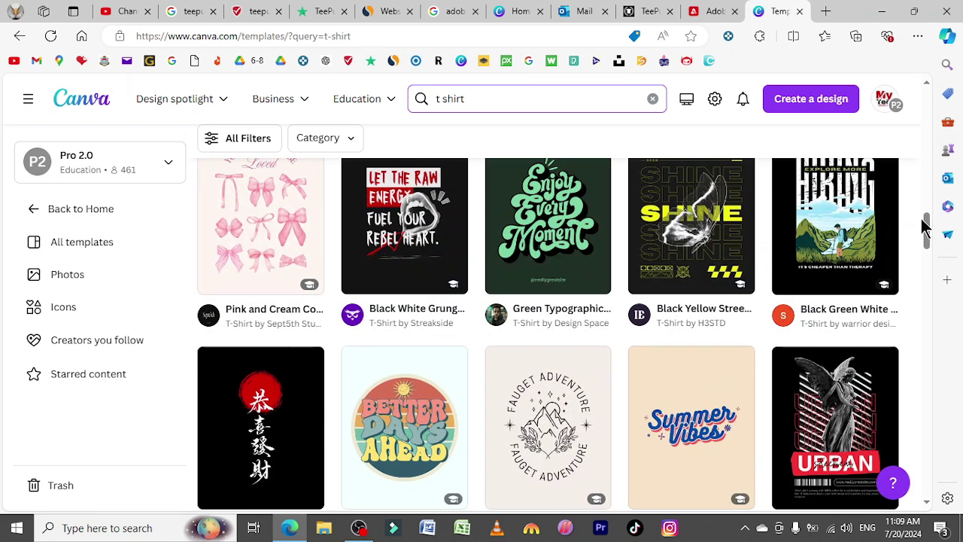
{"action": "mouse_move", "coordinate": [744, 285]}
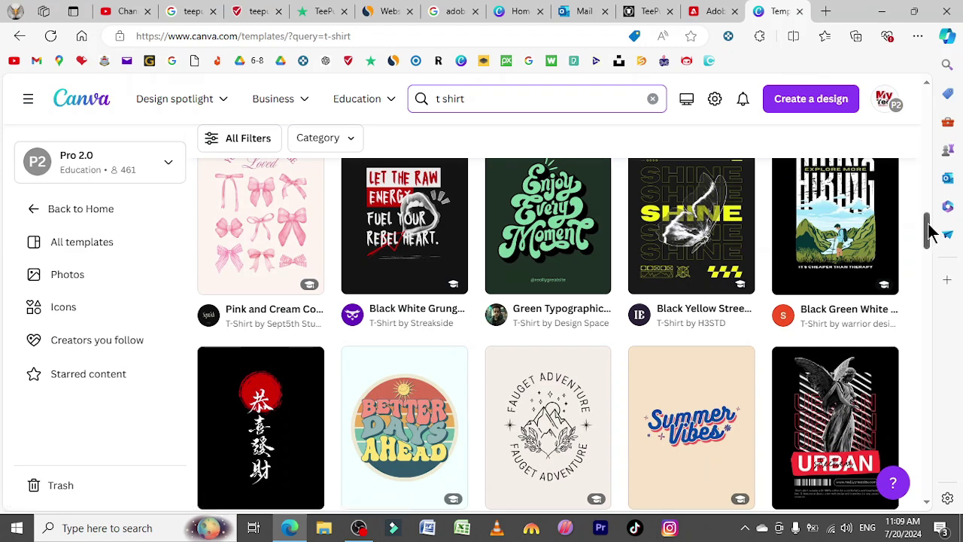
{"action": "scroll", "coordinate": [930, 233], "scroll_direction": "down", "scroll_amount": 4}
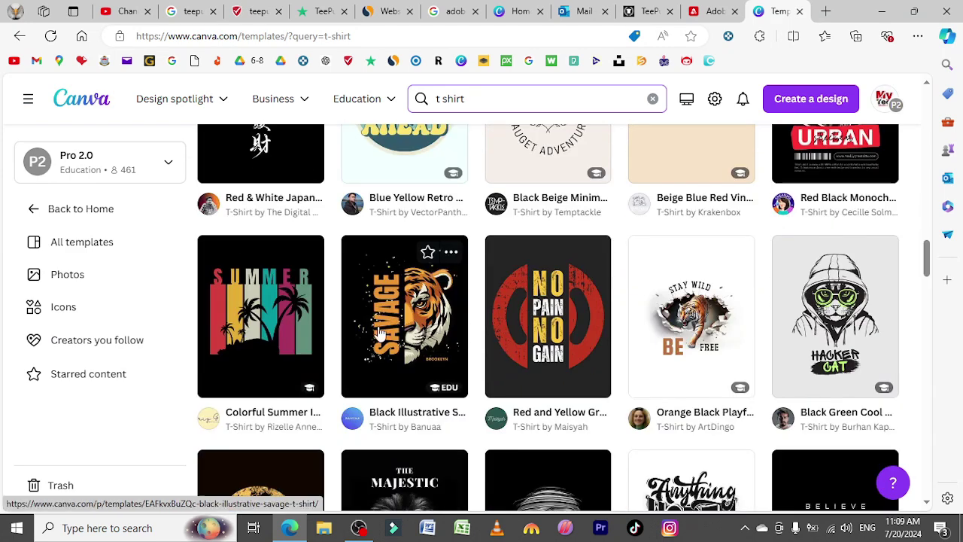
{"action": "left_click", "coordinate": [406, 325]}
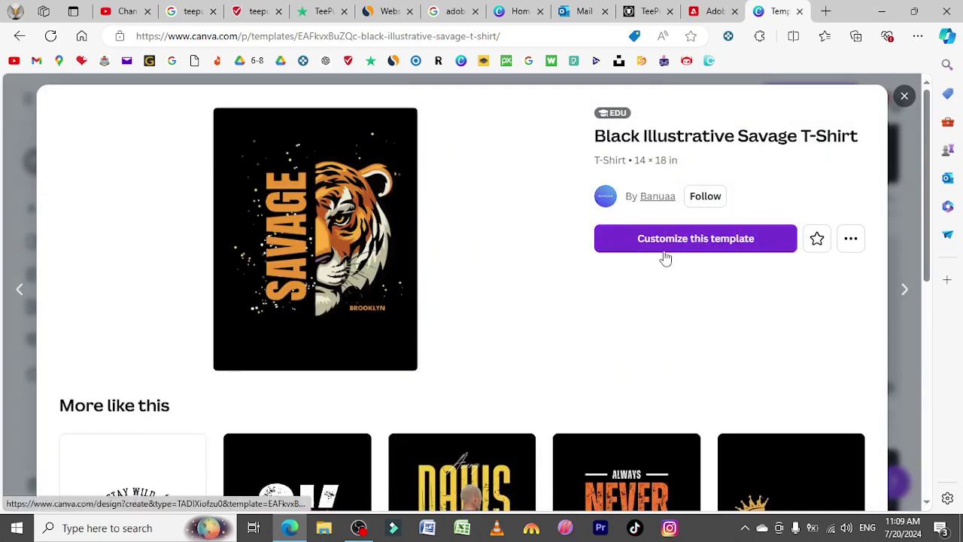
{"action": "left_click", "coordinate": [688, 250]}
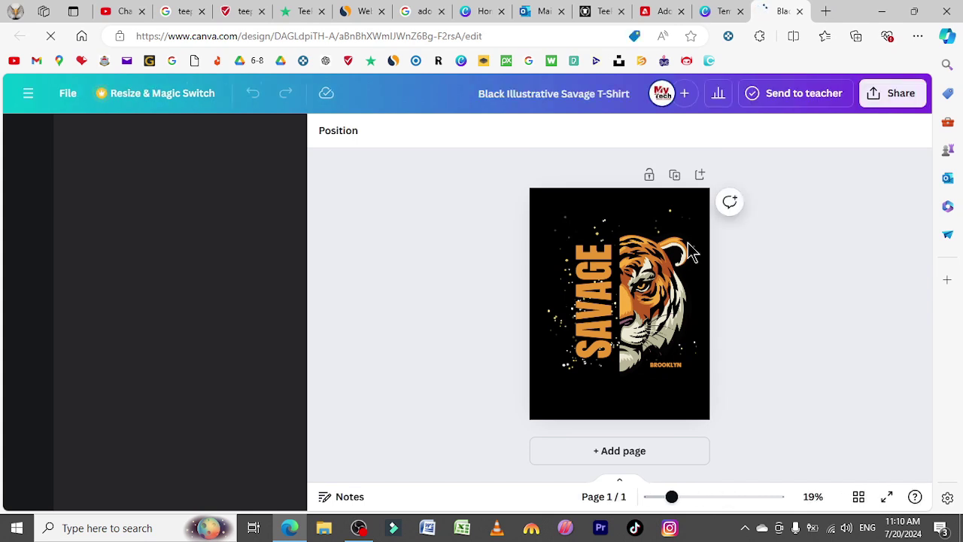
Change the colour of the SAVAGE text to bright yellow, #F1EF15
{"action": "left_click", "coordinate": [592, 279]}
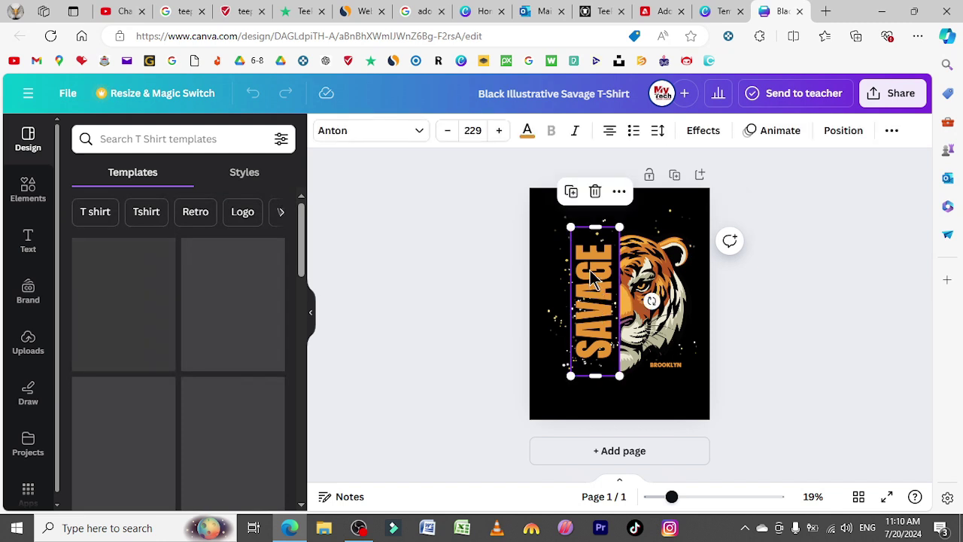
{"action": "left_click", "coordinate": [529, 133]}
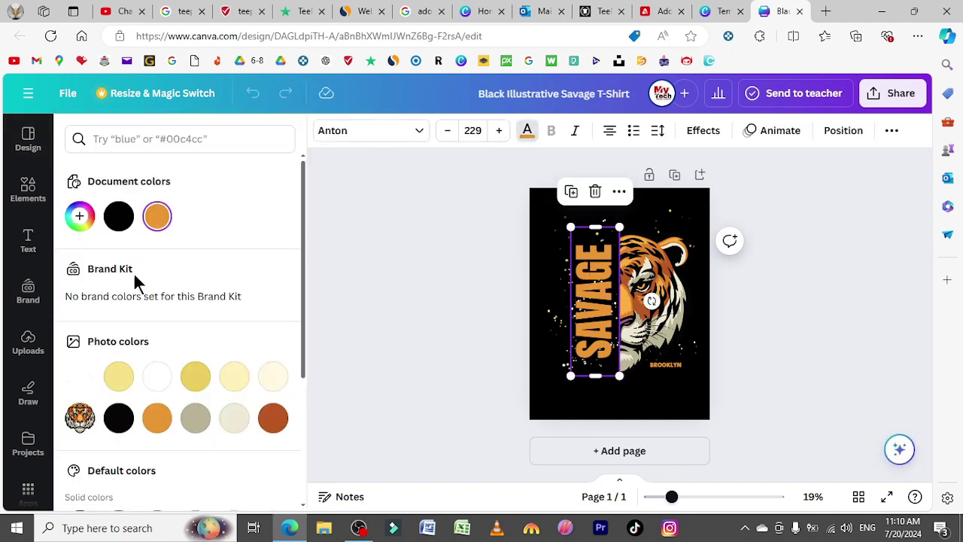
{"action": "left_click", "coordinate": [78, 219]}
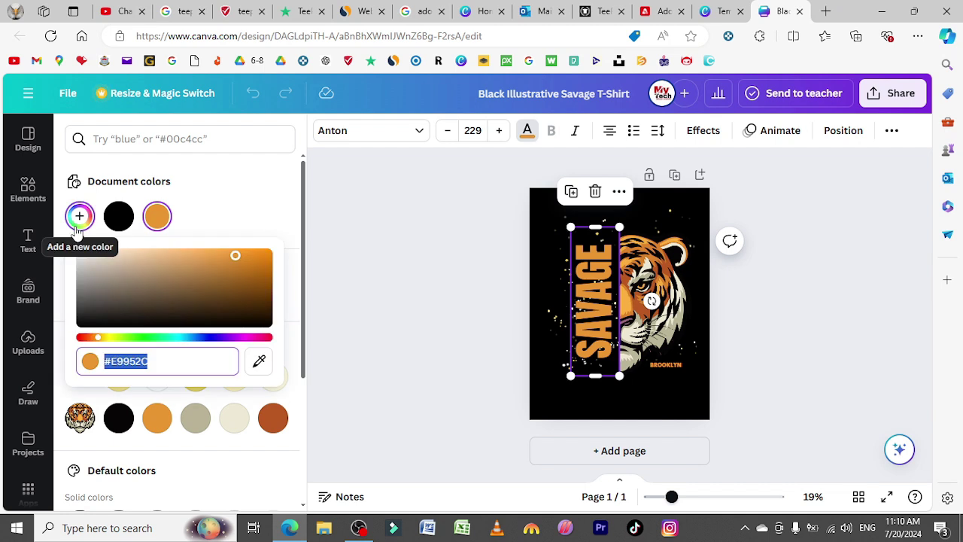
{"action": "left_click_drag", "start_coordinate": [107, 338], "coordinate": [112, 337]}
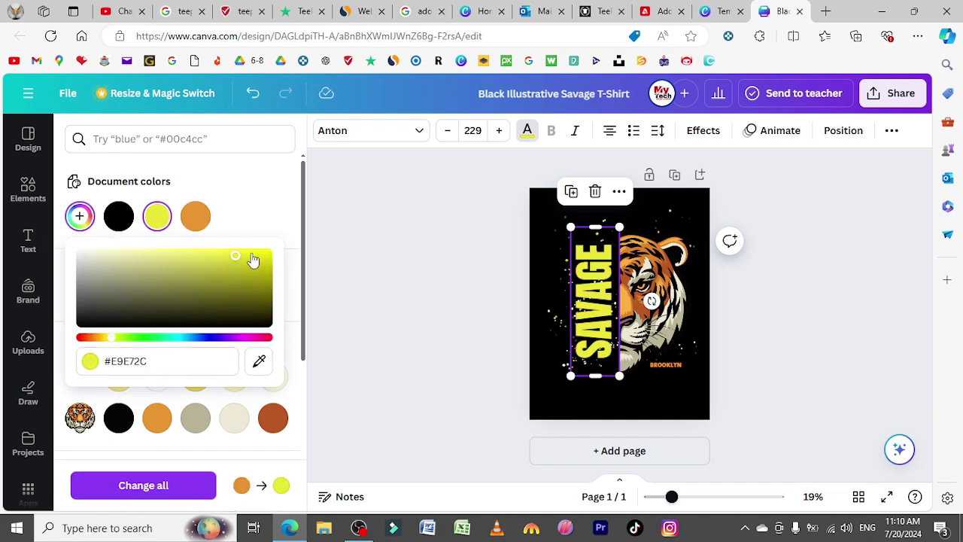
{"action": "left_click_drag", "start_coordinate": [235, 256], "coordinate": [256, 253]}
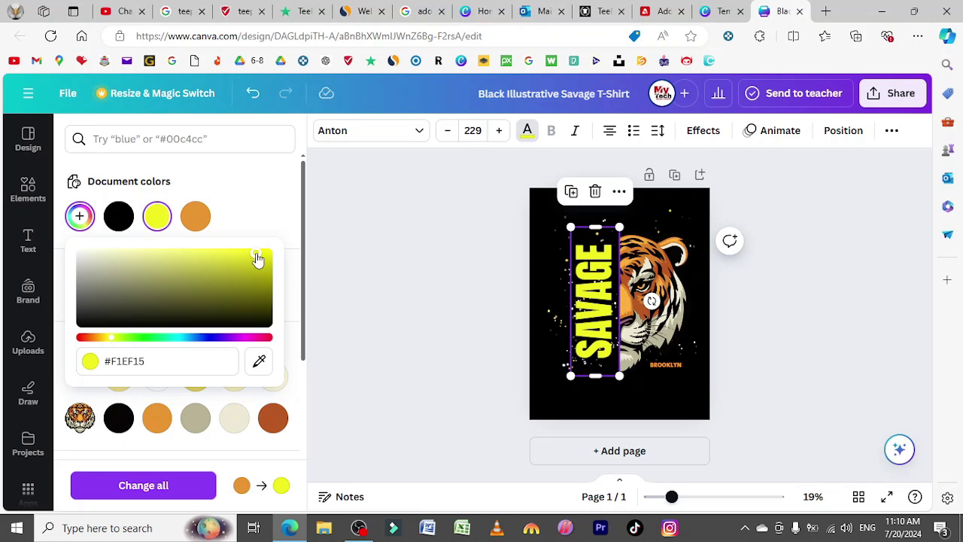
Replace the BROOKLYN text below the tiger with "SKYLIGHT FASHON KINGDOM"
{"action": "left_click", "coordinate": [669, 372]}
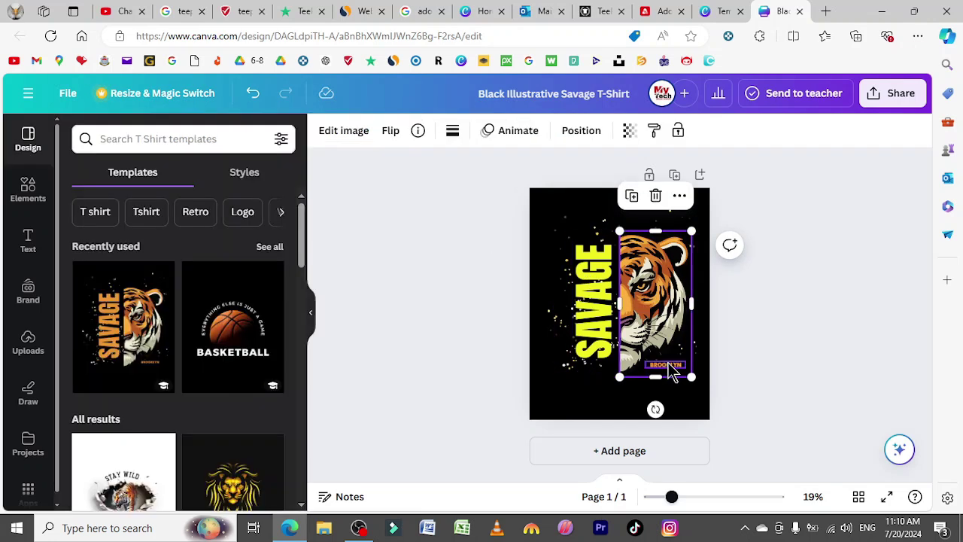
{"action": "double_click", "coordinate": [671, 368]}
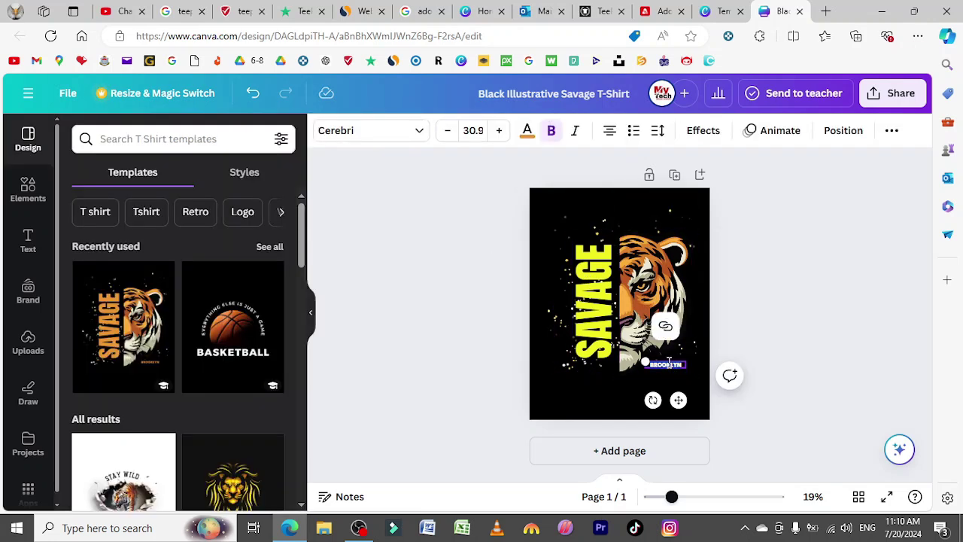
{"action": "type", "text": "SKYLIGHT"}
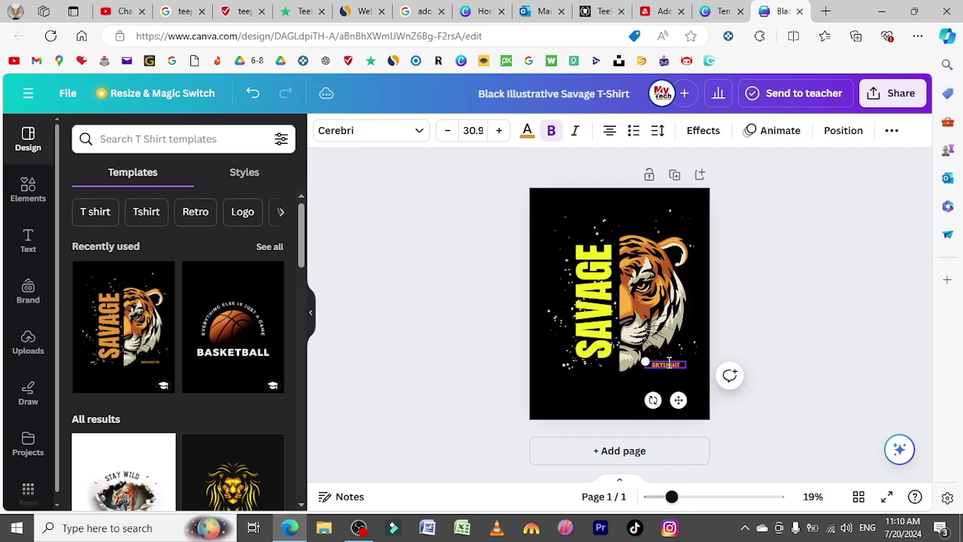
{"action": "type", "text": " FASHION"}
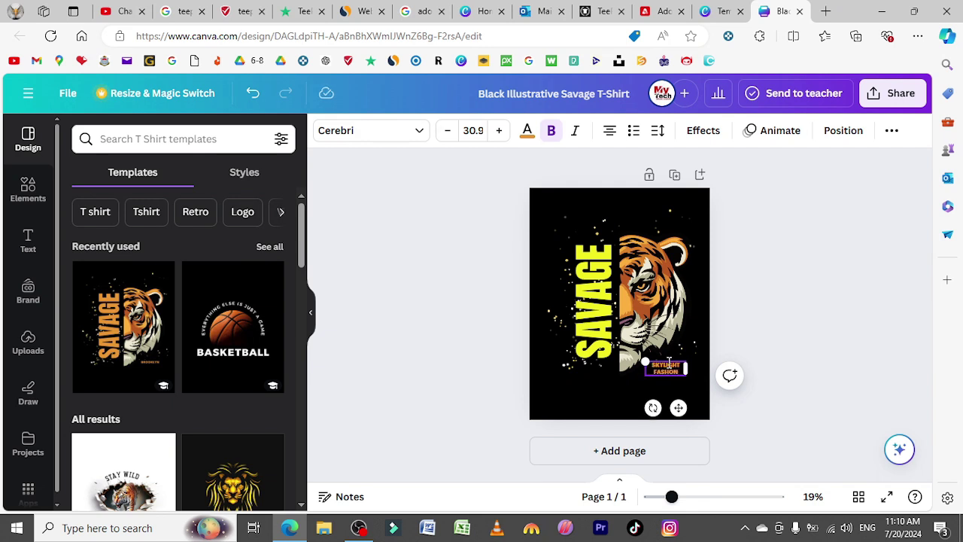
{"action": "type", "text": " KINGDOM"}
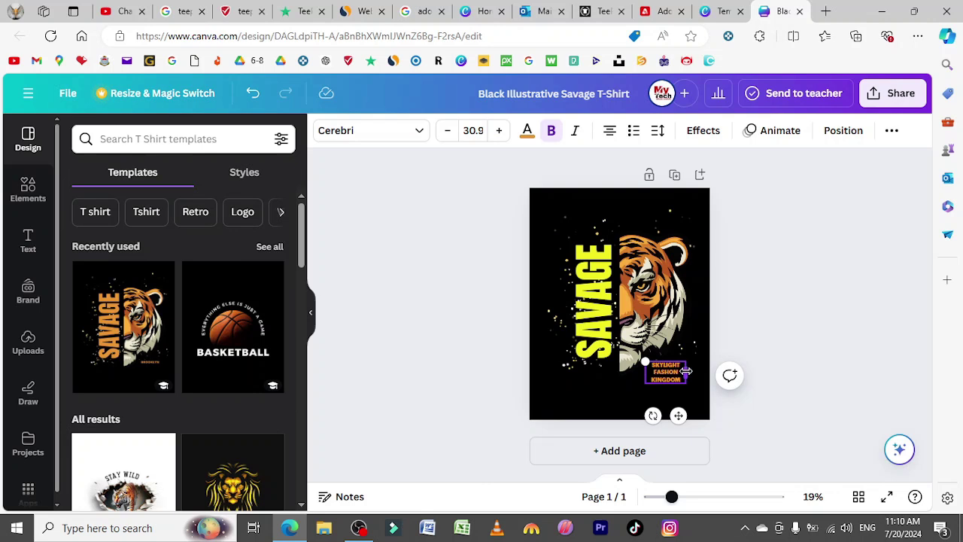
Widen the SKYLIGHT FASHON KINGDOM text box to fit one line and move it inside the page, just beneath the tiger
{"action": "left_click_drag", "start_coordinate": [685, 371], "coordinate": [734, 368]}
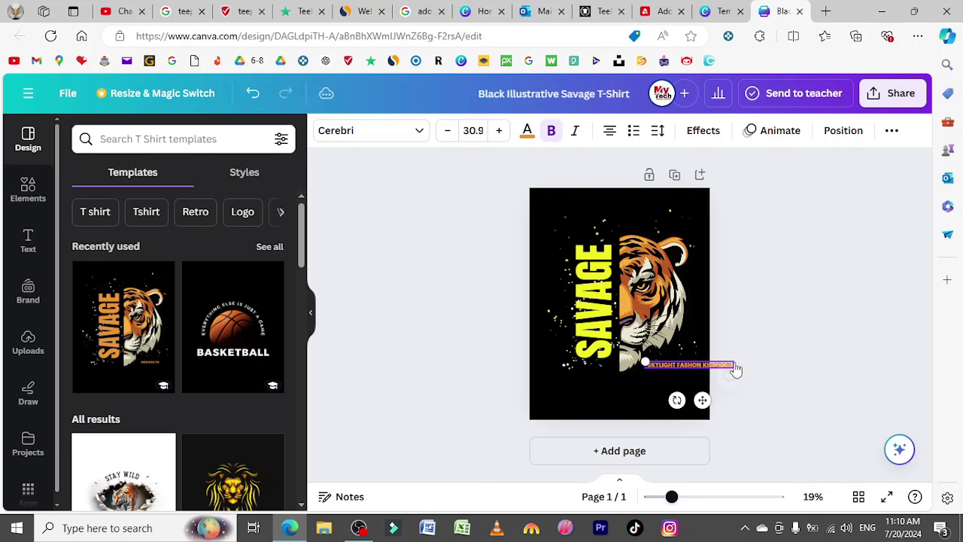
{"action": "left_click", "coordinate": [655, 400]}
{"action": "left_click_drag", "start_coordinate": [685, 374], "coordinate": [656, 376]}
{"action": "left_click", "coordinate": [764, 367]}
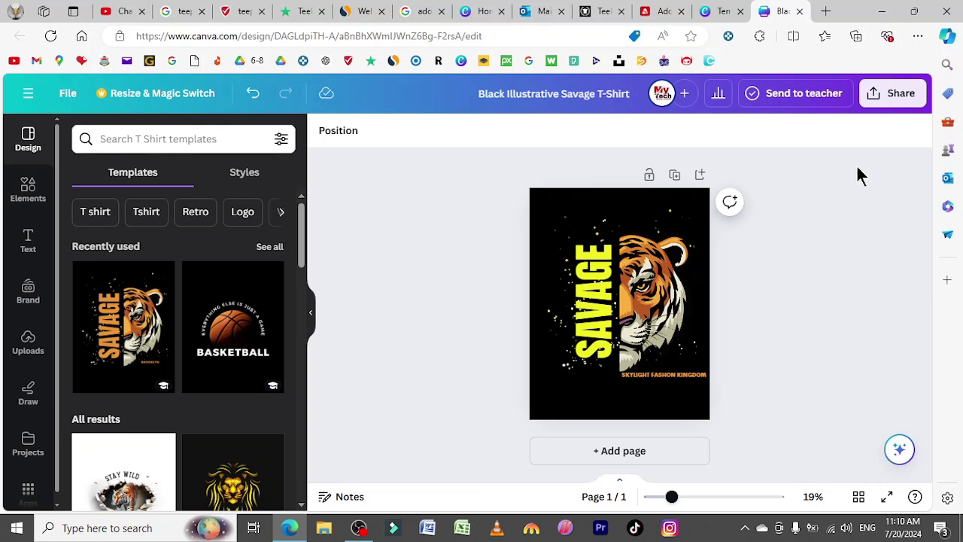
Download the design as a PNG at size 1.5 (2,333 × 3,000 px)
{"action": "left_click", "coordinate": [905, 100]}
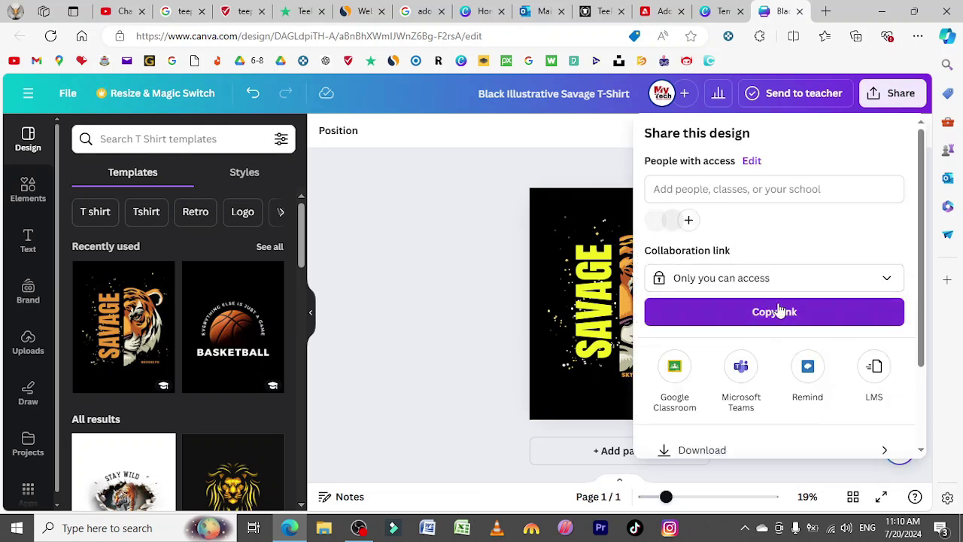
{"action": "left_click", "coordinate": [732, 450]}
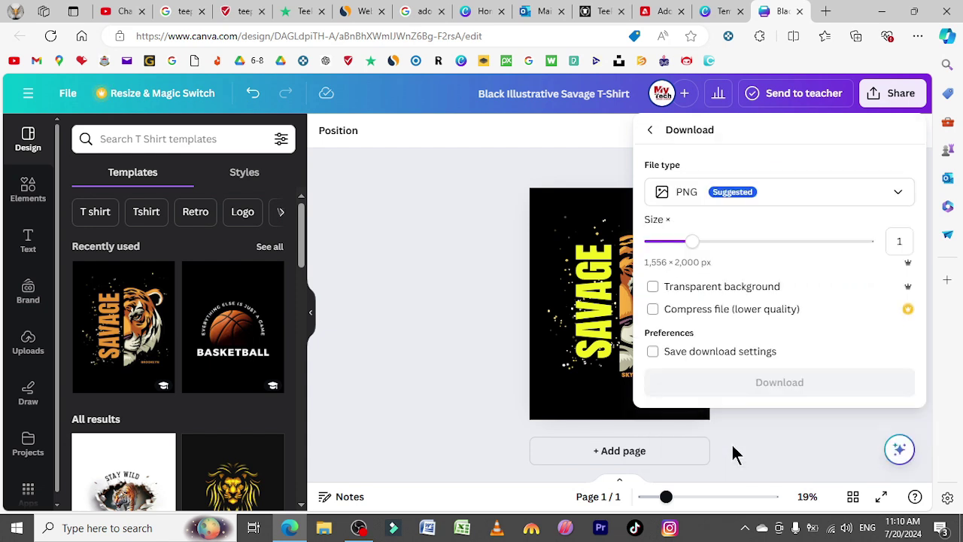
{"action": "left_click", "coordinate": [732, 244]}
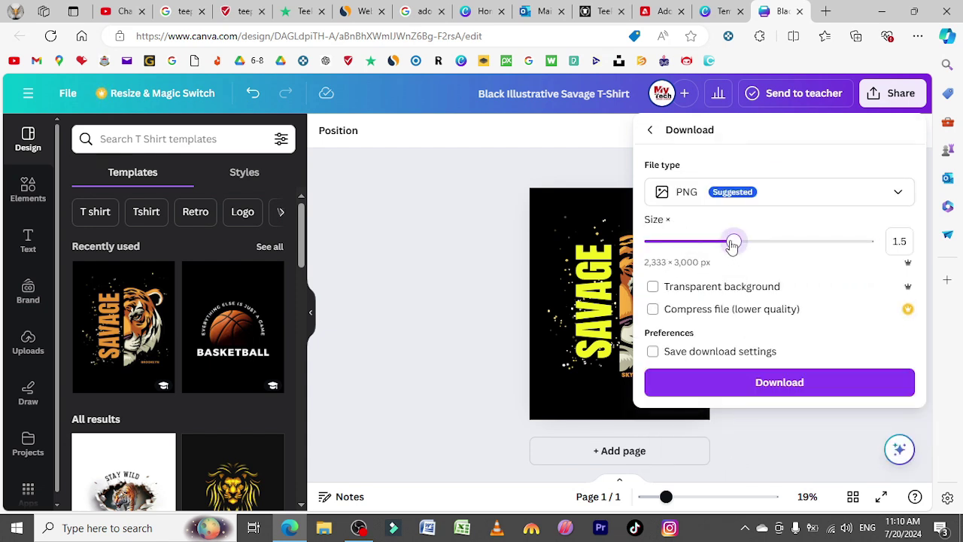
{"action": "left_click", "coordinate": [779, 384]}
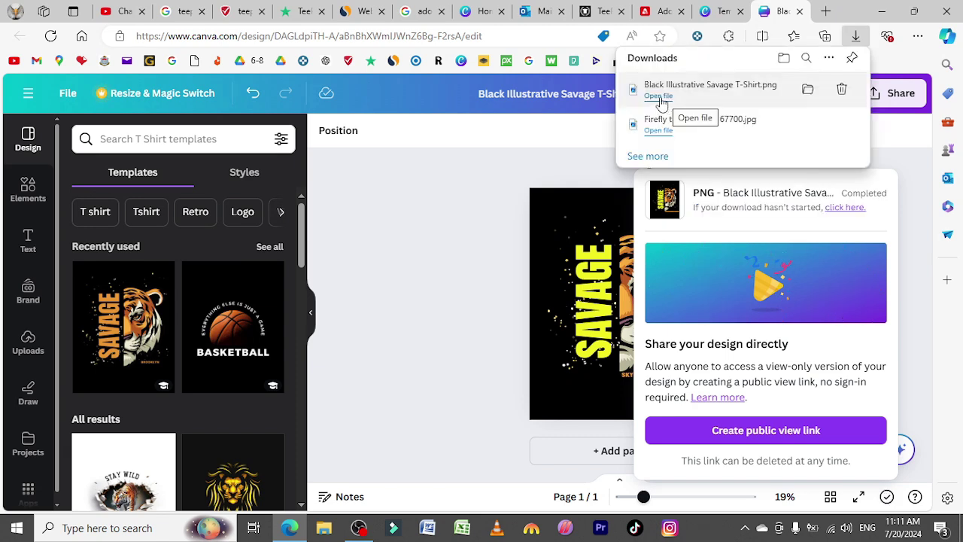
Open the downloaded Black Illustrative Savage T-Shirt.png to check the design, and close the image viewer
{"action": "left_click", "coordinate": [660, 97]}
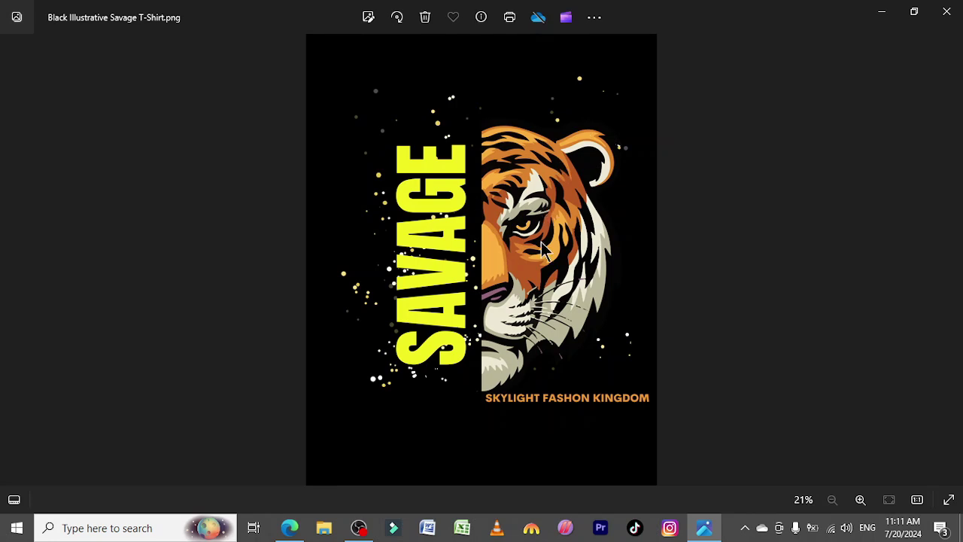
{"action": "left_click", "coordinate": [947, 11]}
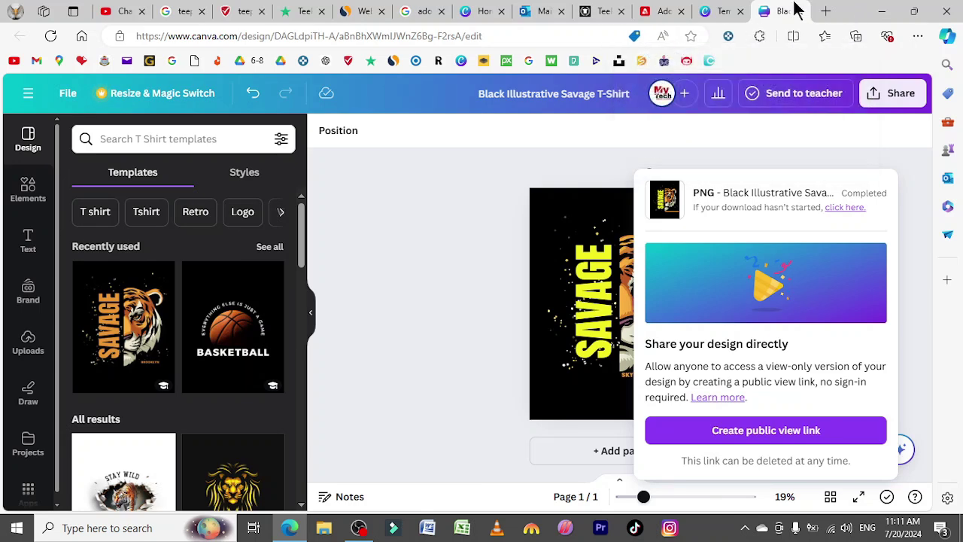
Switch to TeePublic's Upload A Design page and upload Black Illustrative Savage T-Shirt.png as the artwork
{"action": "left_click", "coordinate": [606, 10]}
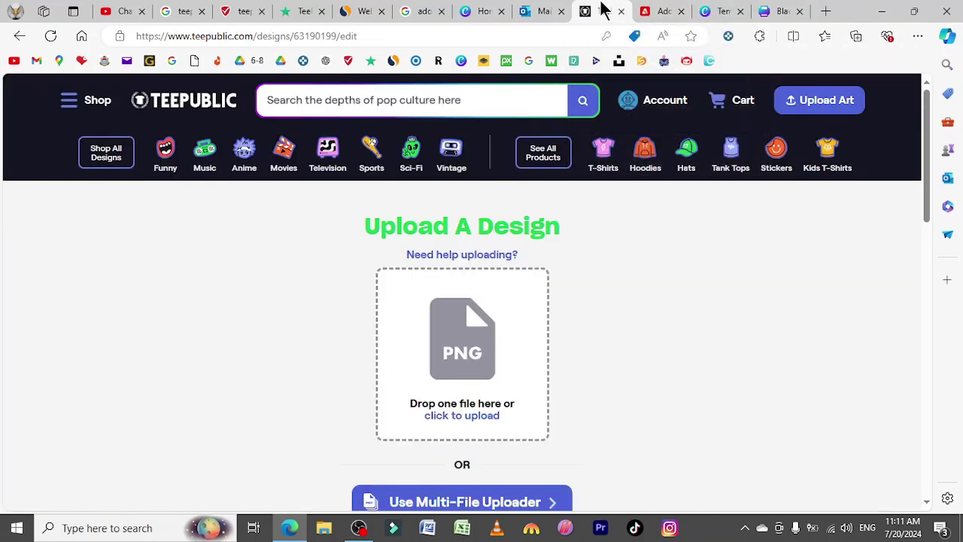
{"action": "left_click", "coordinate": [465, 360]}
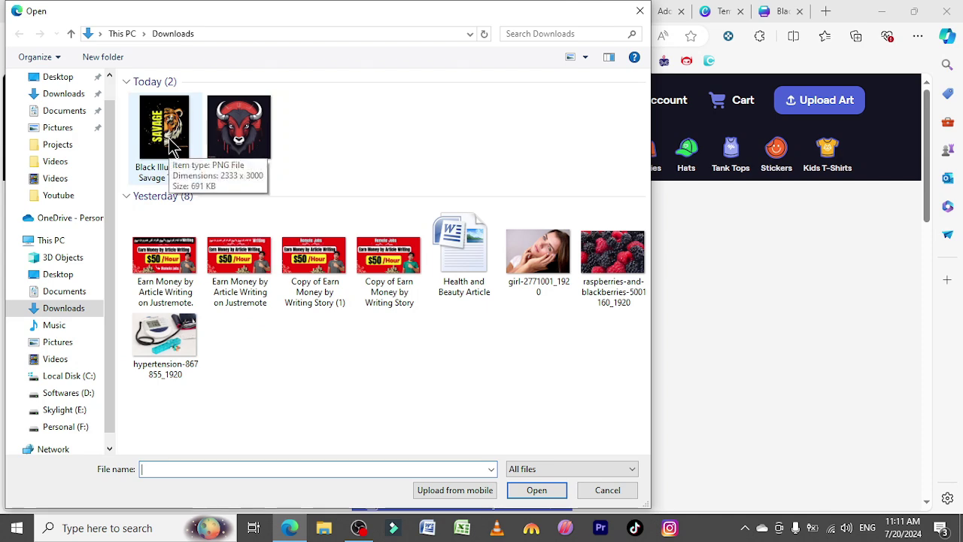
{"action": "double_click", "coordinate": [171, 144]}
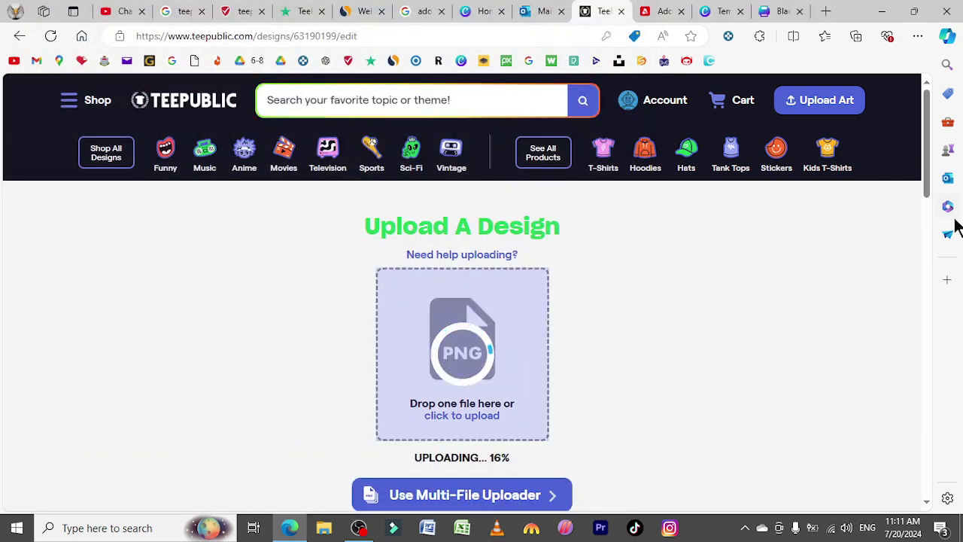
{"action": "left_click_drag", "start_coordinate": [931, 181], "coordinate": [931, 210]}
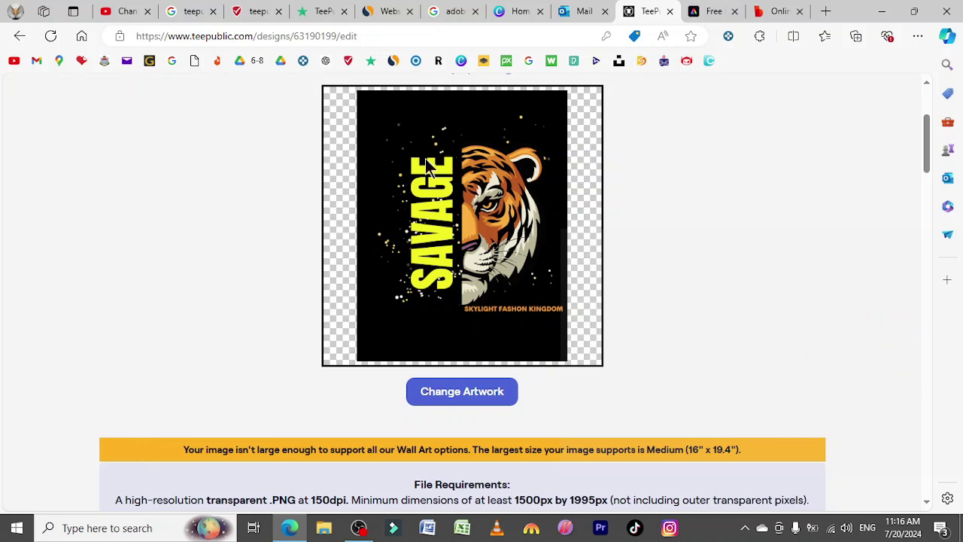
Switch to remove.bg and upload the Black Illustrative Savage T-Shirt PNG to remove its background
{"action": "left_click_drag", "start_coordinate": [714, 10], "coordinate": [763, 8]}
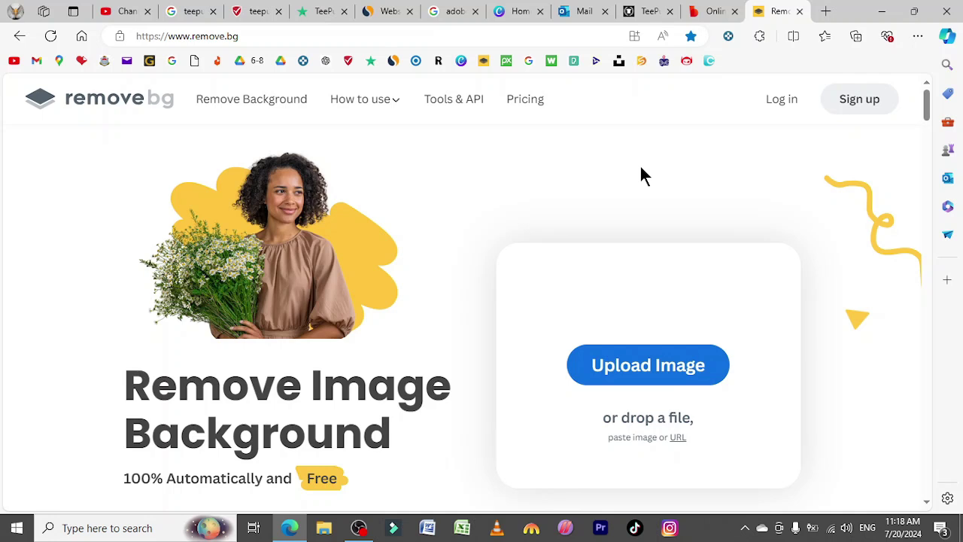
{"action": "left_click", "coordinate": [652, 371]}
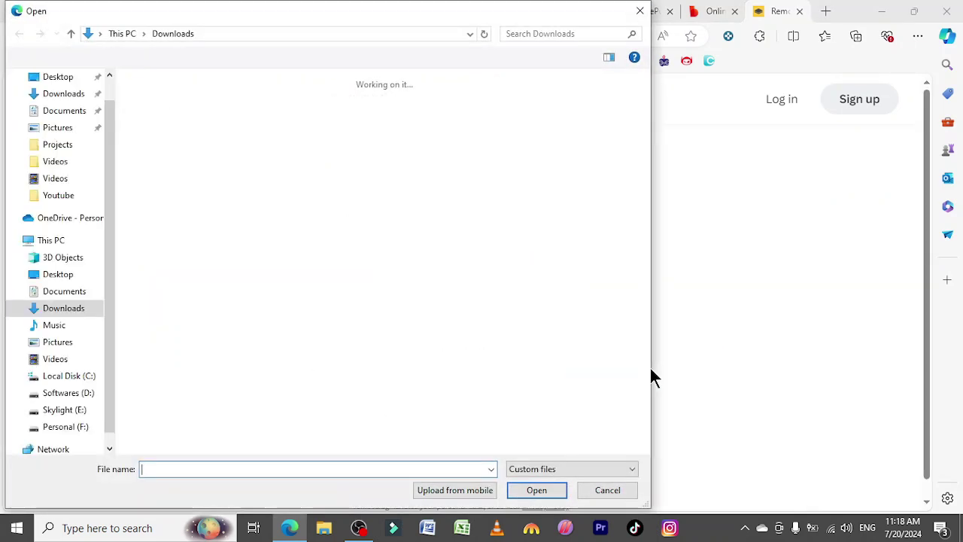
{"action": "double_click", "coordinate": [170, 152]}
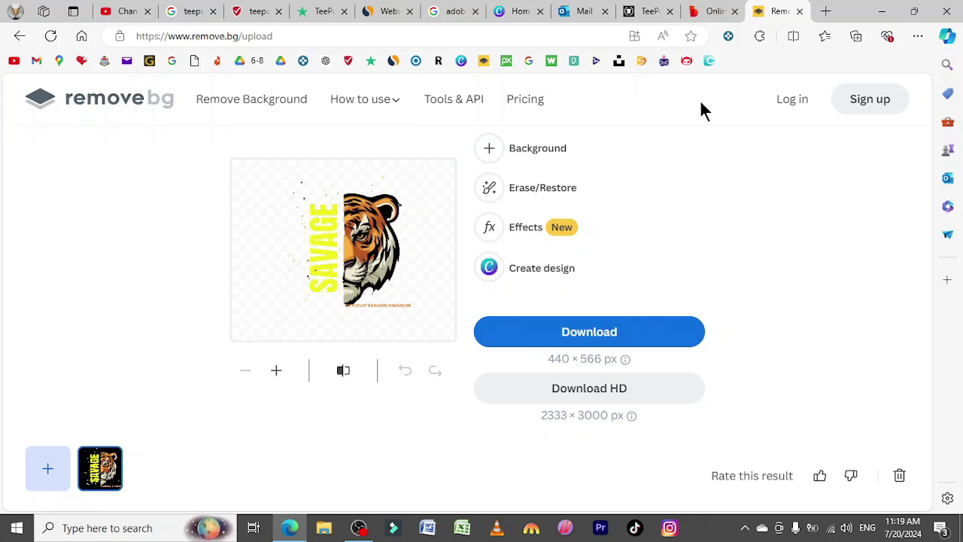
Open Biteable's Image Resizer and upload the Black_Illustrative_Savage_T-Shirt-removebg-preview image
{"action": "left_click", "coordinate": [711, 10]}
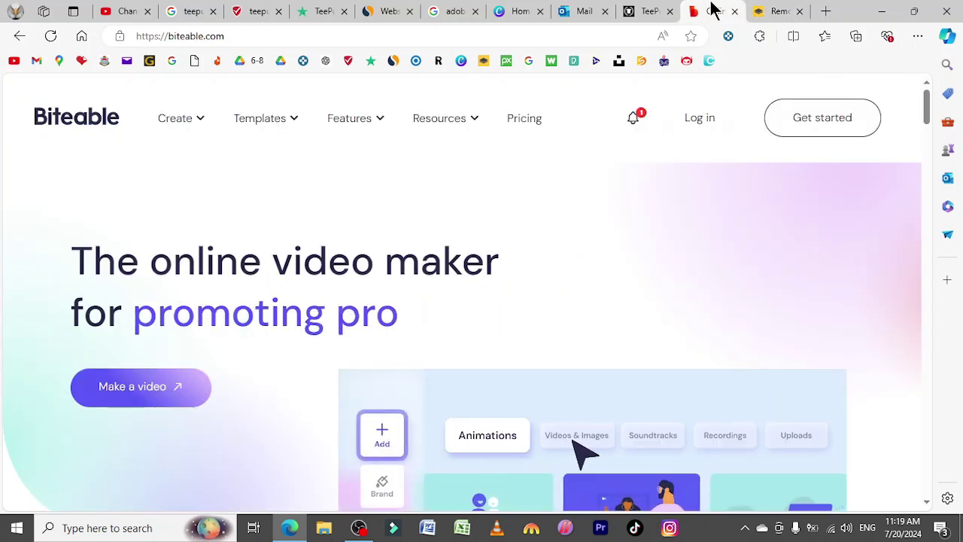
{"action": "mouse_move", "coordinate": [359, 121]}
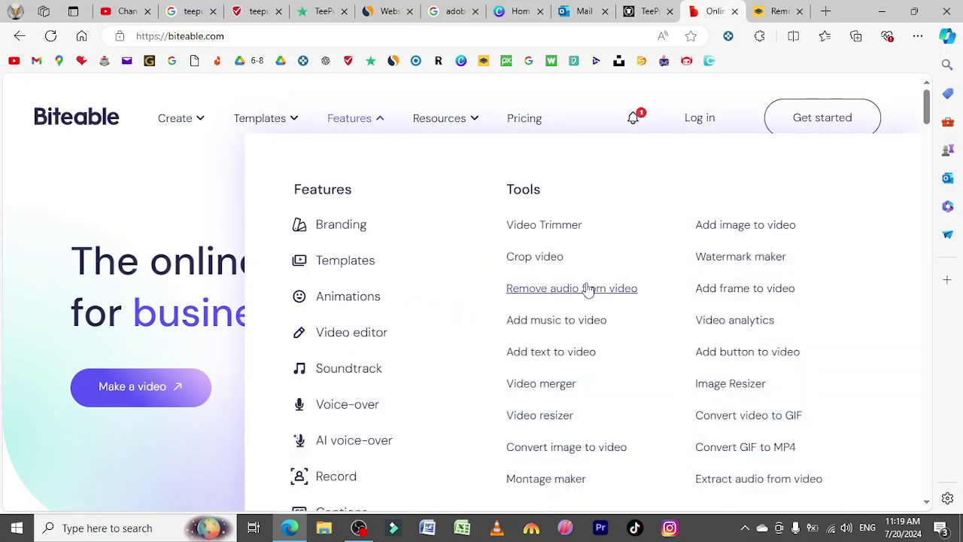
{"action": "left_click", "coordinate": [744, 392]}
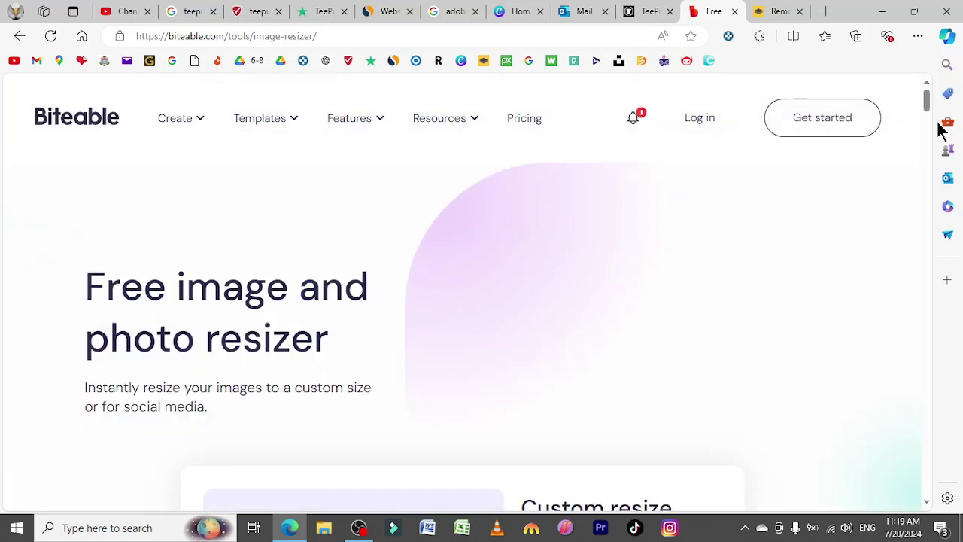
{"action": "left_click_drag", "start_coordinate": [929, 103], "coordinate": [930, 120]}
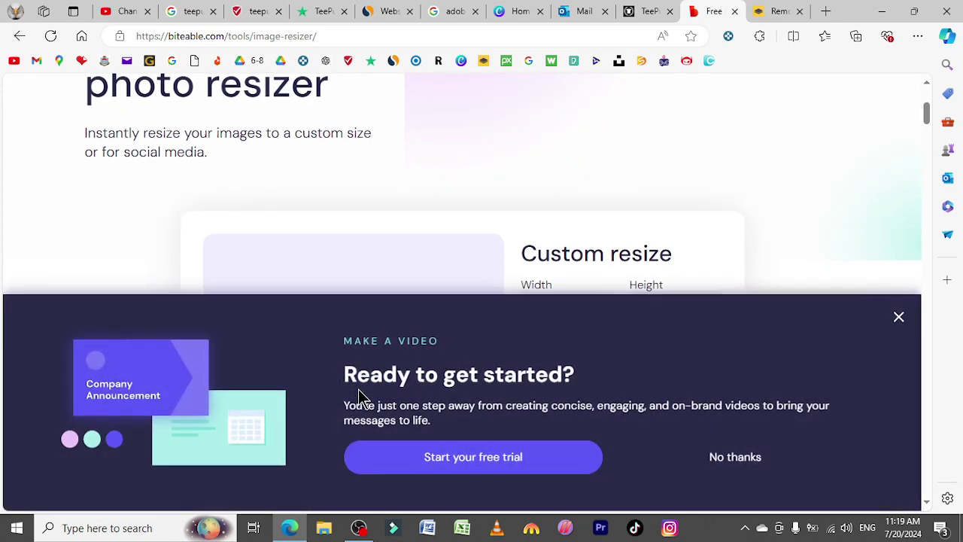
{"action": "left_click", "coordinate": [899, 318]}
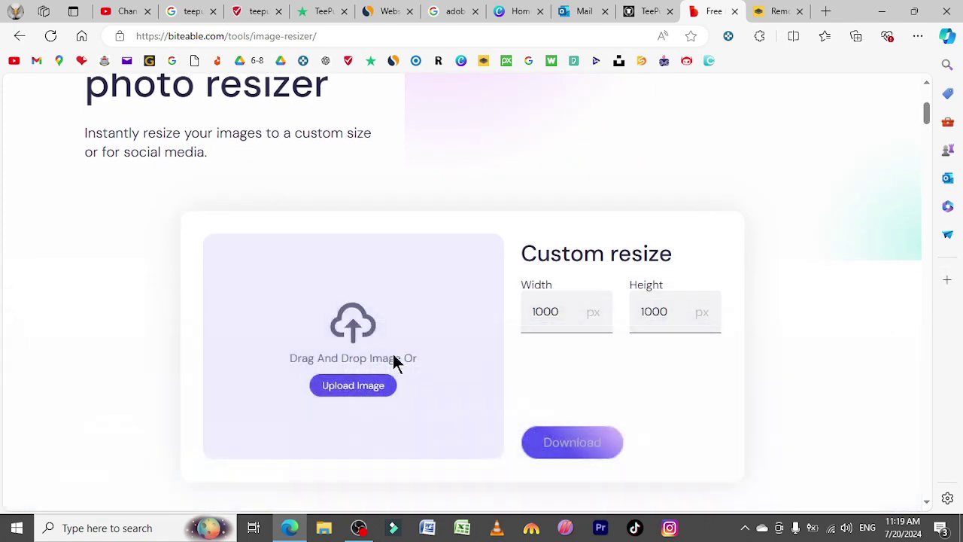
{"action": "left_click", "coordinate": [360, 385]}
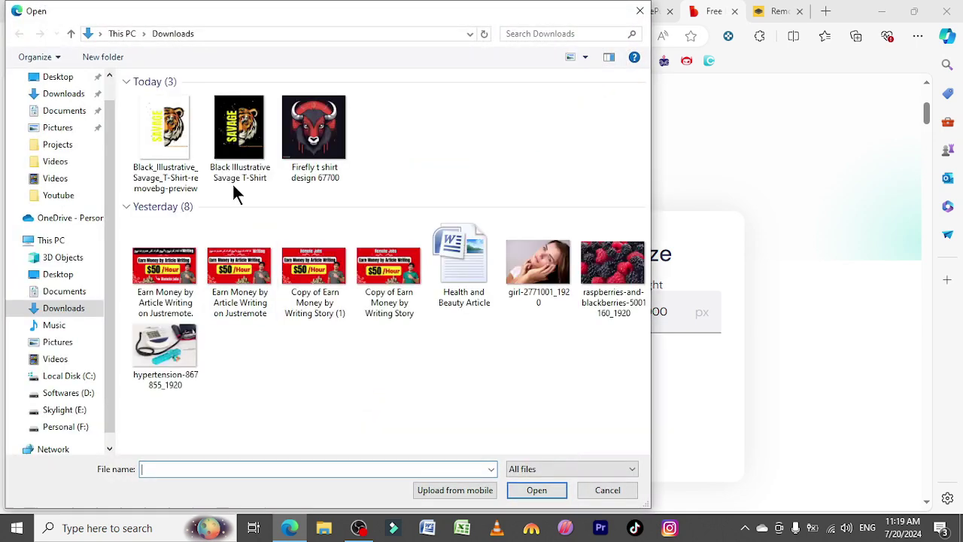
{"action": "double_click", "coordinate": [178, 144]}
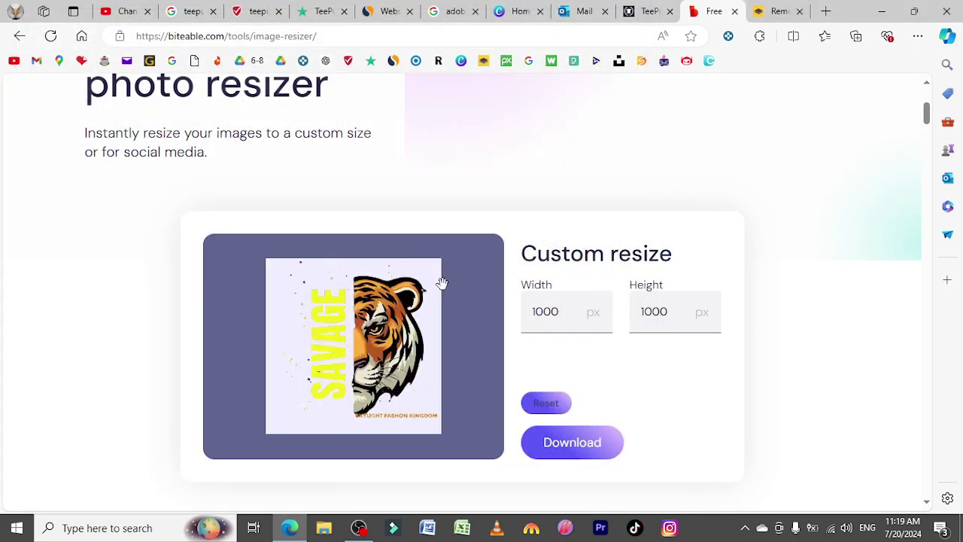
Set the custom resize to a width of 6000 px and a height of 5500 px
{"action": "left_click", "coordinate": [584, 322]}
{"action": "left_click", "coordinate": [566, 312]}
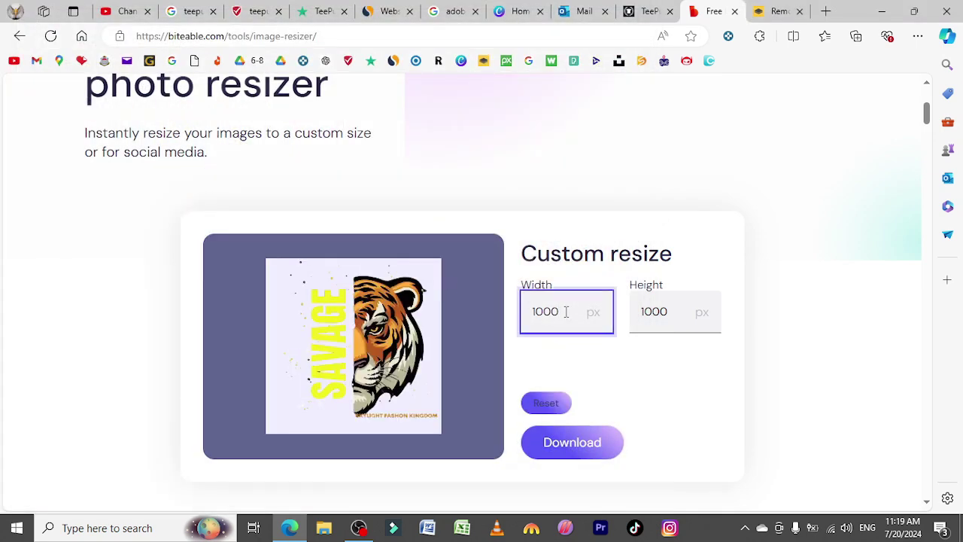
{"action": "key", "text": "BackSpace"}
{"action": "key", "text": "BackSpace"}
{"action": "key", "text": "BackSpace"}
{"action": "key", "text": "BackSpace"}
{"action": "type", "text": "6000"}
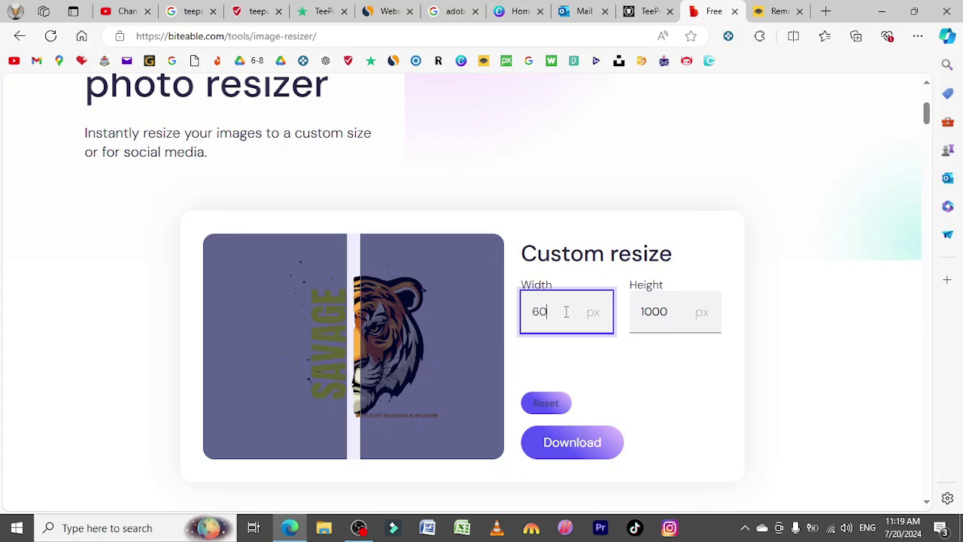
{"action": "left_click", "coordinate": [672, 316]}
{"action": "key", "text": "BackSpace"}
{"action": "key", "text": "BackSpace"}
{"action": "key", "text": "BackSpace"}
{"action": "key", "text": "BackSpace"}
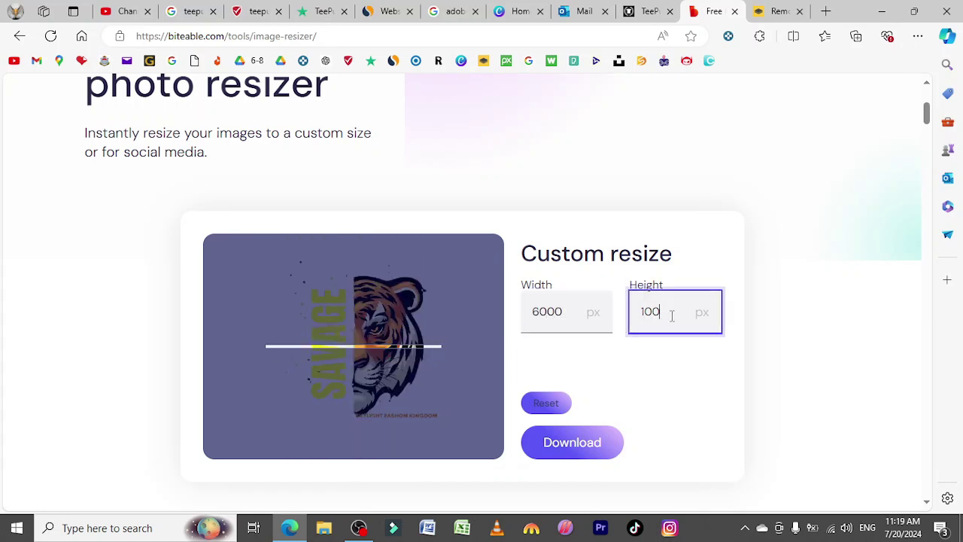
{"action": "type", "text": "5500"}
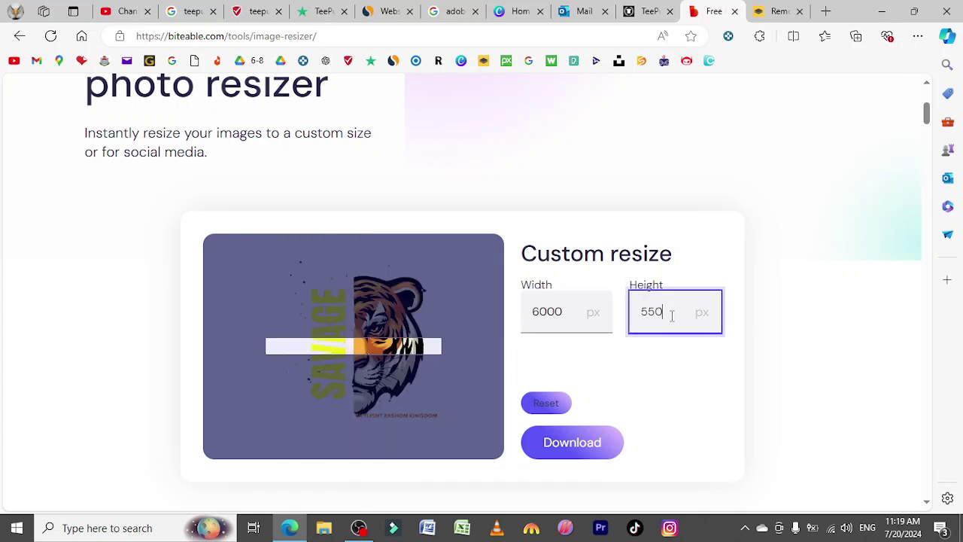
Download the resized image and open image-6000x5500.jpg to check it, closing the viewer when done
{"action": "left_click", "coordinate": [581, 450]}
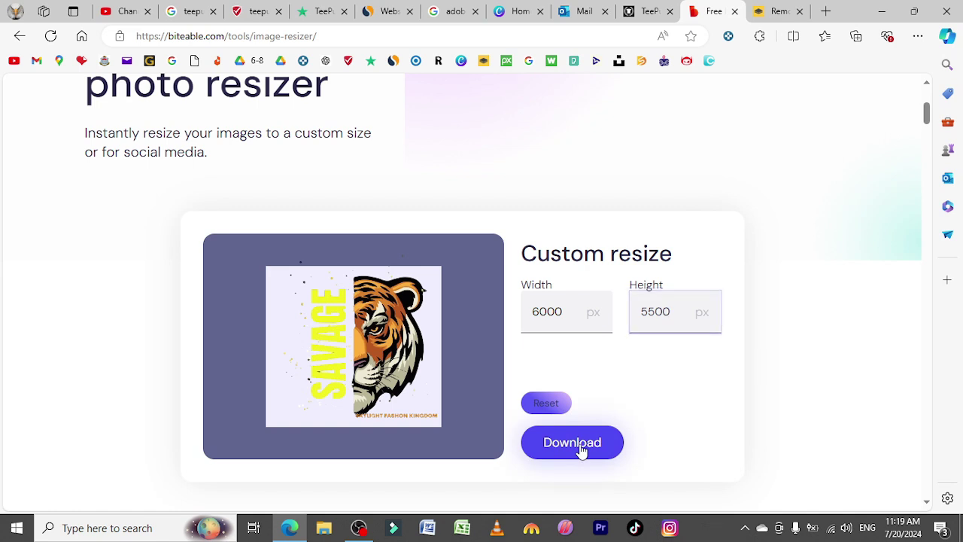
{"action": "left_click", "coordinate": [582, 451]}
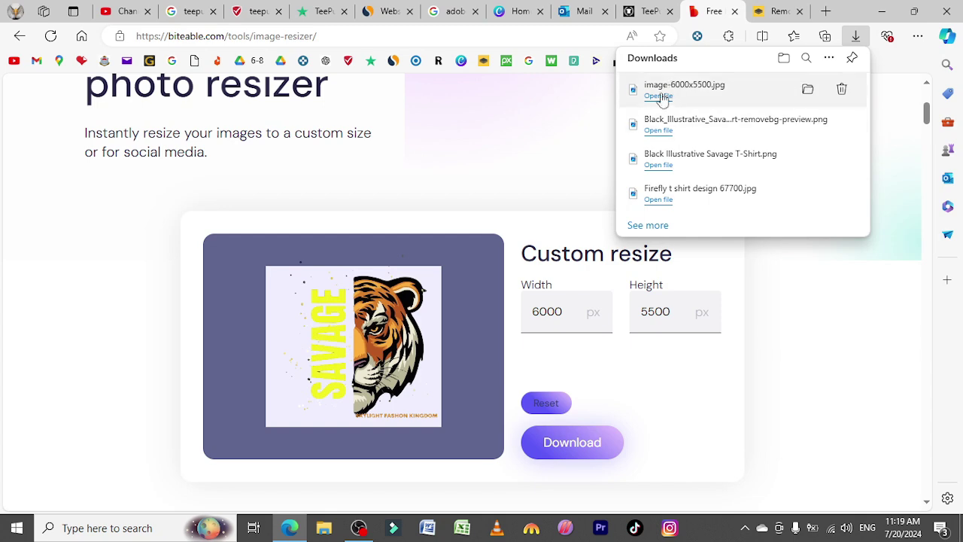
{"action": "left_click", "coordinate": [659, 96]}
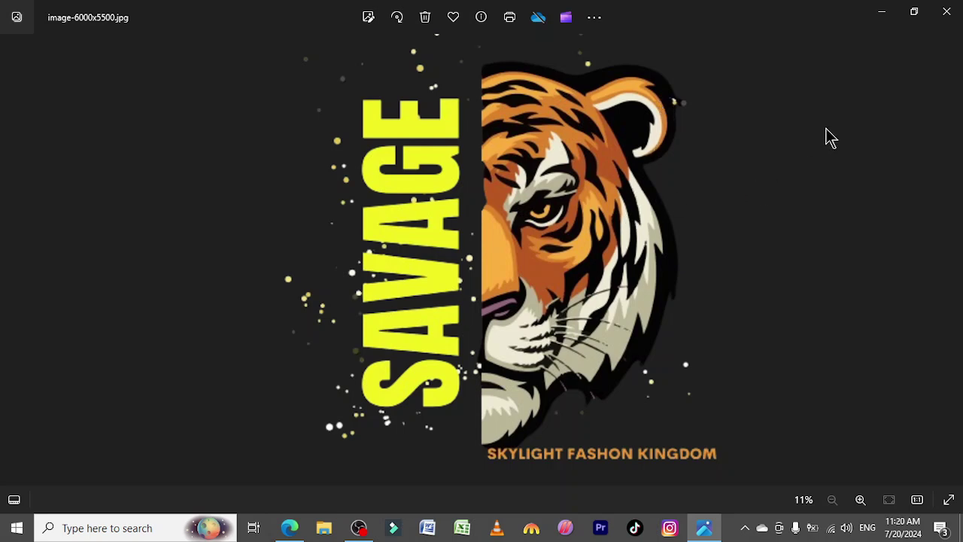
{"action": "left_click", "coordinate": [946, 12]}
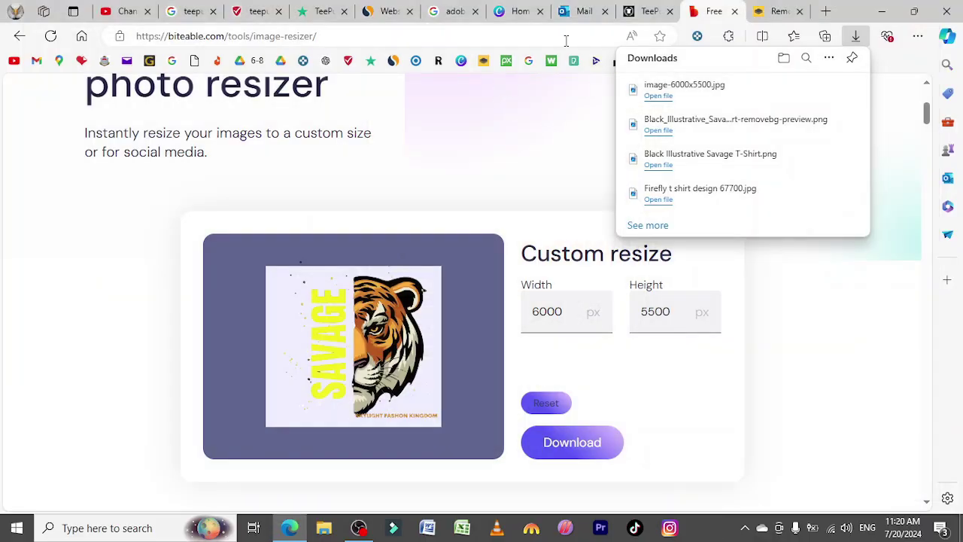
Return to the TeePublic design page and replace the artwork with image-6000x5500.jpg
{"action": "left_click", "coordinate": [645, 13]}
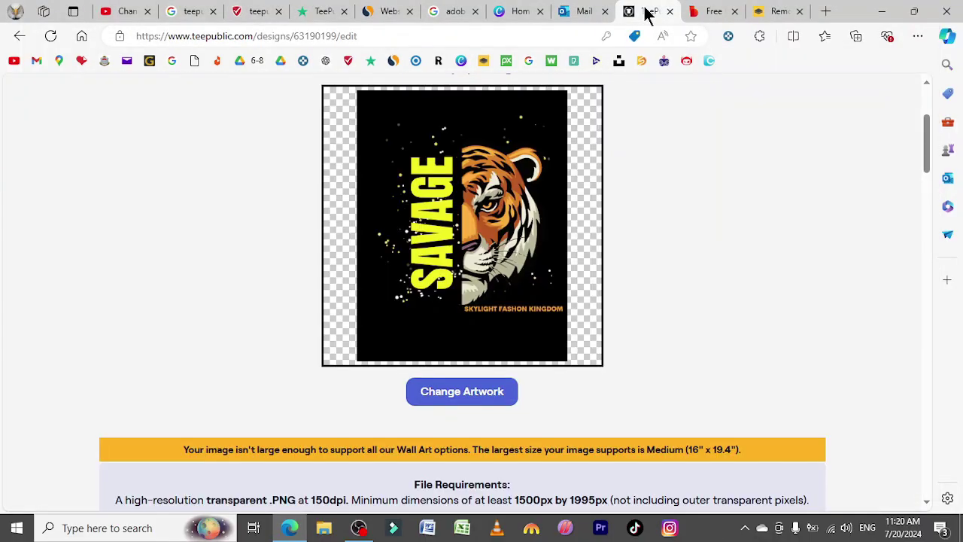
{"action": "left_click", "coordinate": [462, 392]}
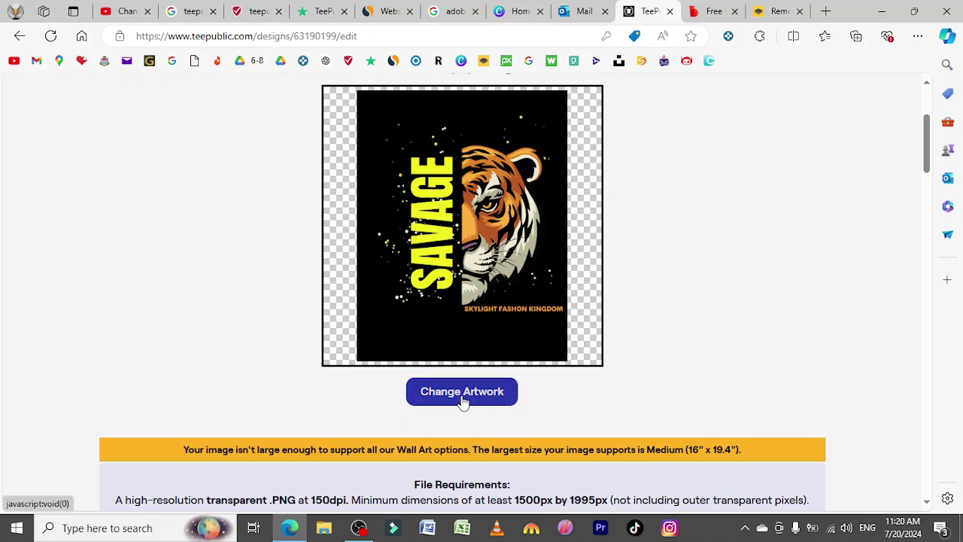
{"action": "key", "text": "Return"}
{"action": "left_click", "coordinate": [468, 193]}
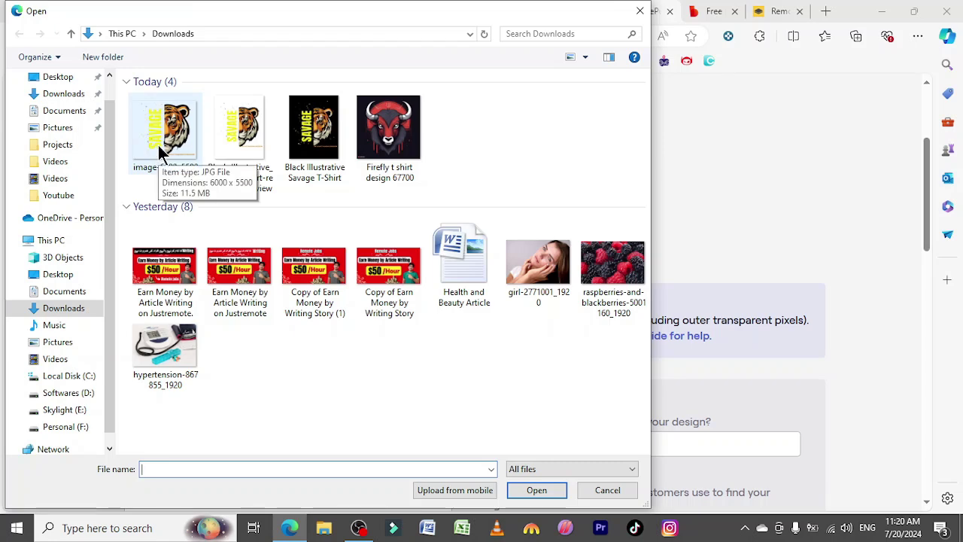
{"action": "double_click", "coordinate": [158, 143]}
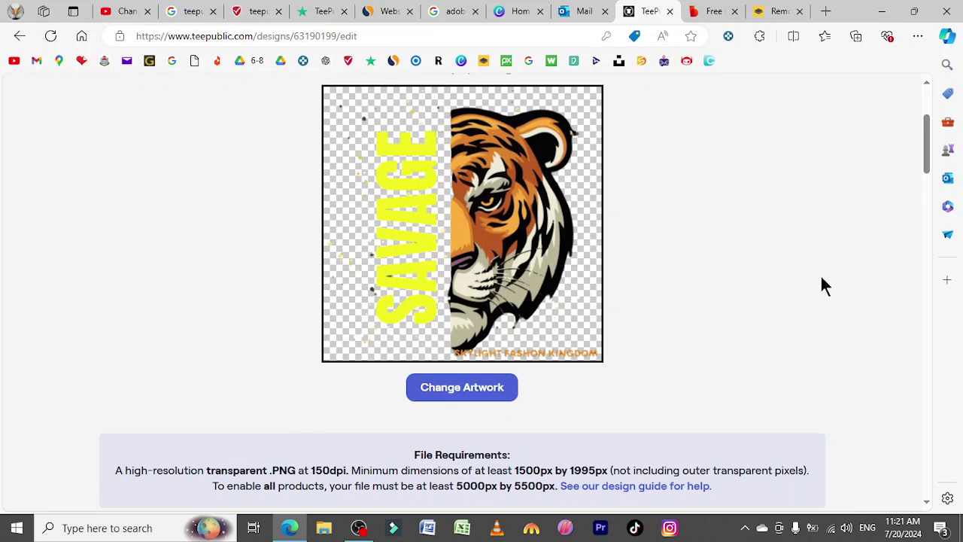
Enter "Tiger" as the design title and "T shirt Design" as the main tag
{"action": "left_click_drag", "start_coordinate": [928, 151], "coordinate": [933, 187]}
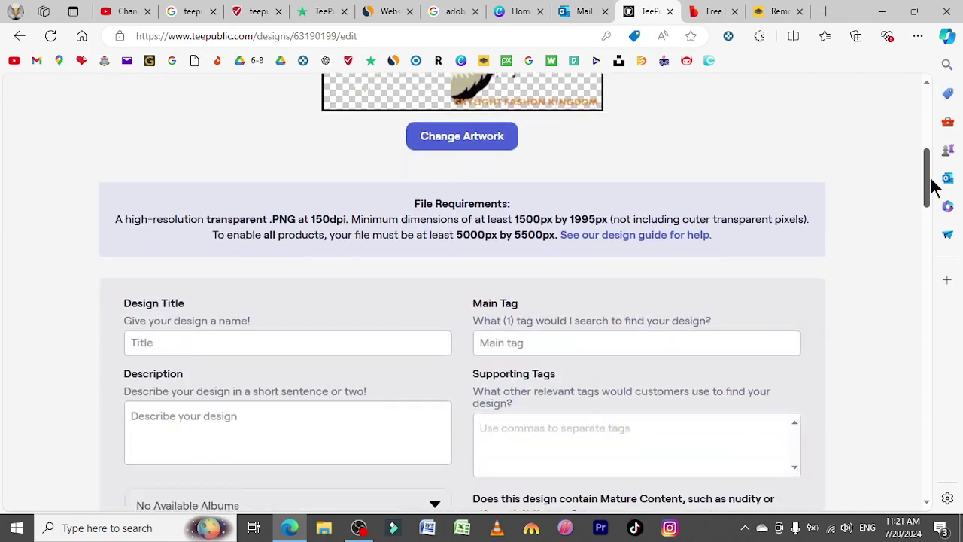
{"action": "scroll", "coordinate": [932, 188], "scroll_direction": "down", "scroll_amount": 2}
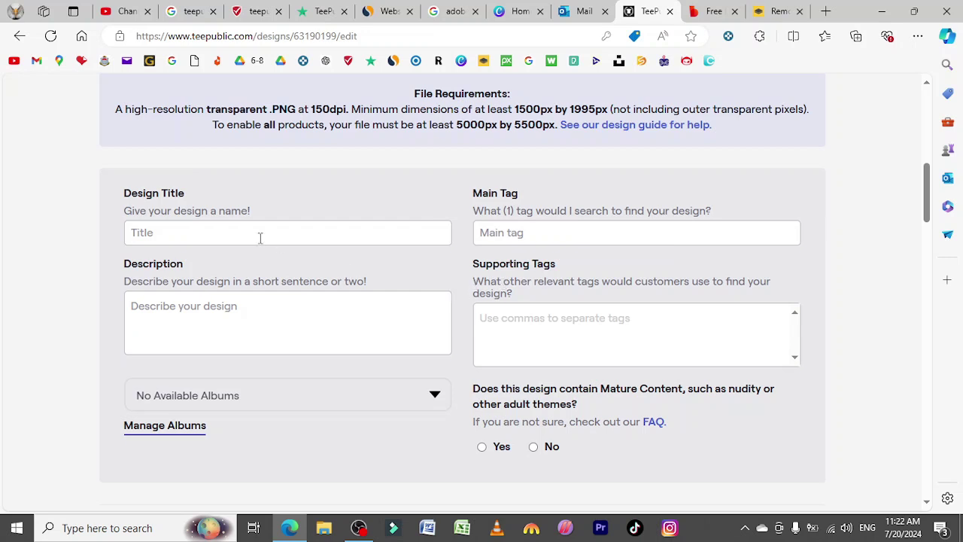
{"action": "left_click", "coordinate": [227, 228]}
{"action": "type", "text": "Tiger"}
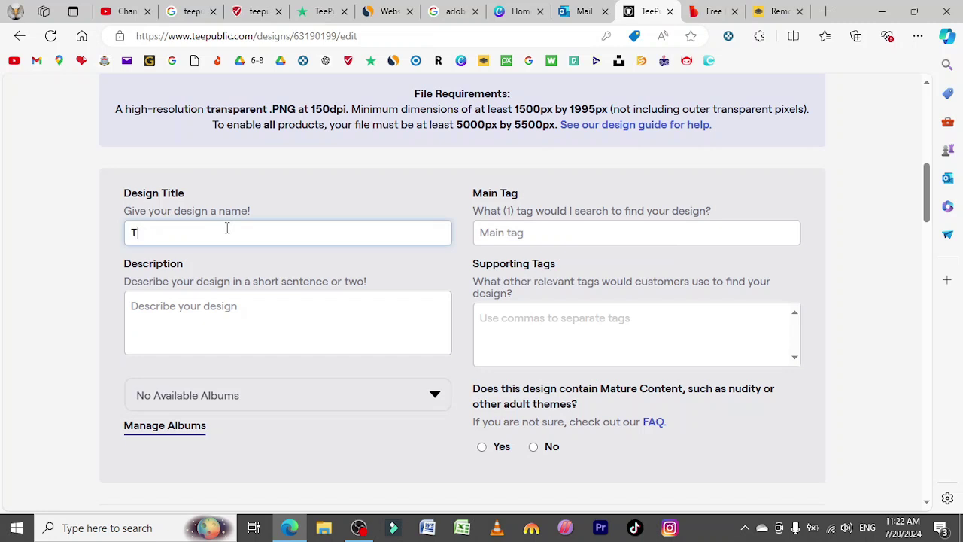
{"action": "left_click", "coordinate": [498, 236]}
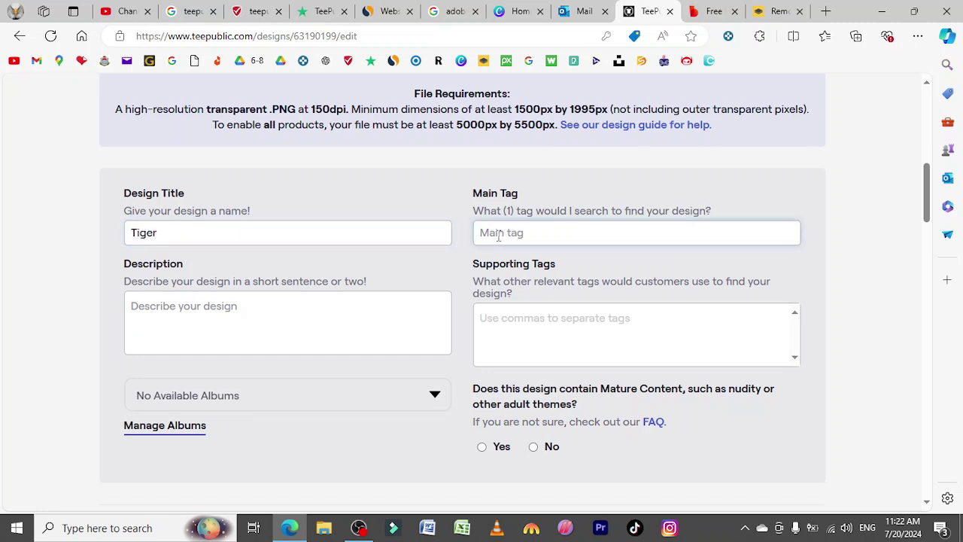
{"action": "type", "text": "T shirt Design"}
Enter the description "Its a decent T Shirt Design" and add supporting tags for tiger, decent and man wear
{"action": "left_click", "coordinate": [242, 315]}
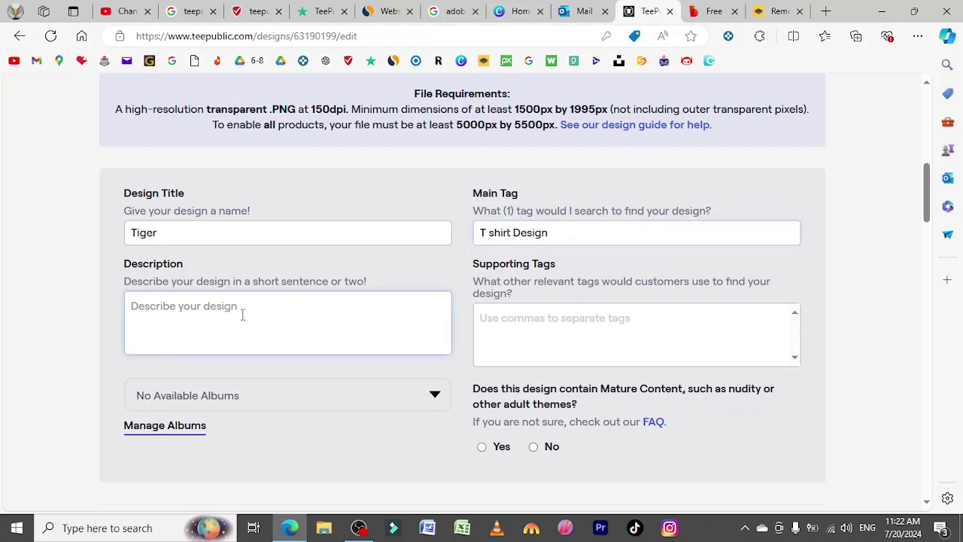
{"action": "type", "text": "Its a decent T Shirt Design"}
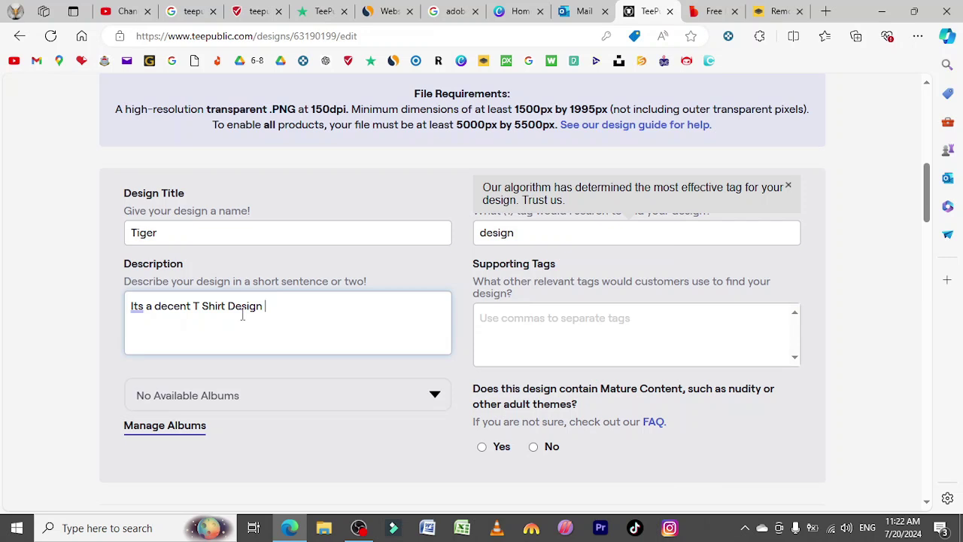
{"action": "left_click", "coordinate": [519, 325]}
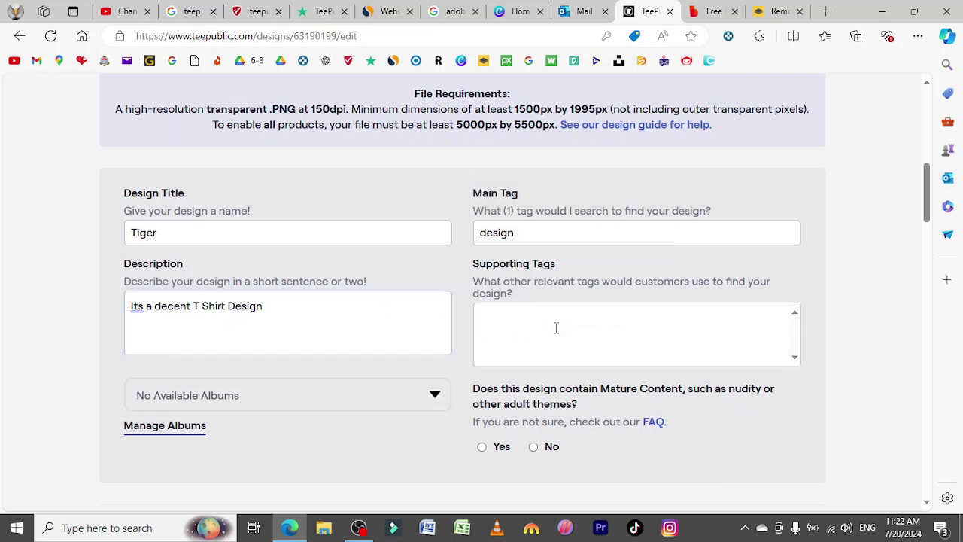
{"action": "left_click", "coordinate": [556, 328]}
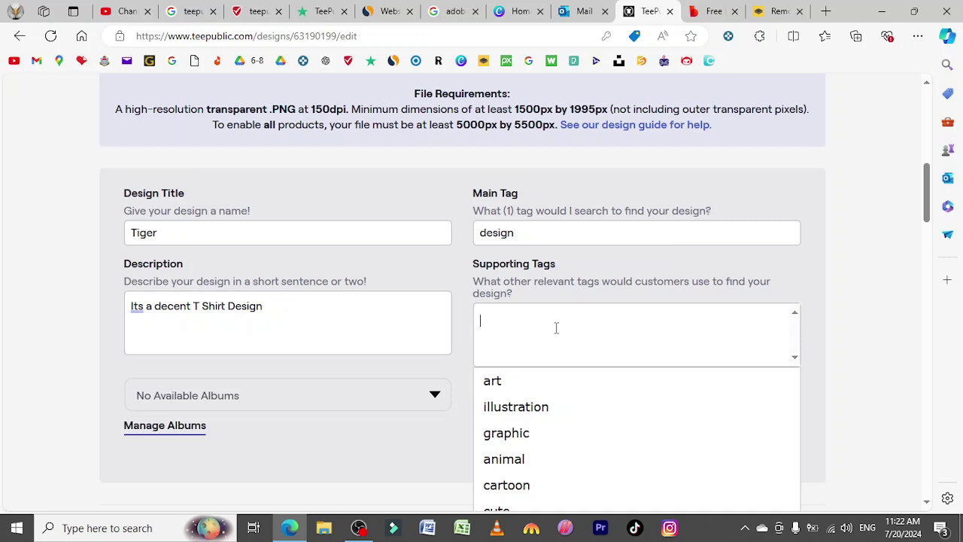
{"action": "type", "text": "T shirt"}
{"action": "key", "text": "Return"}
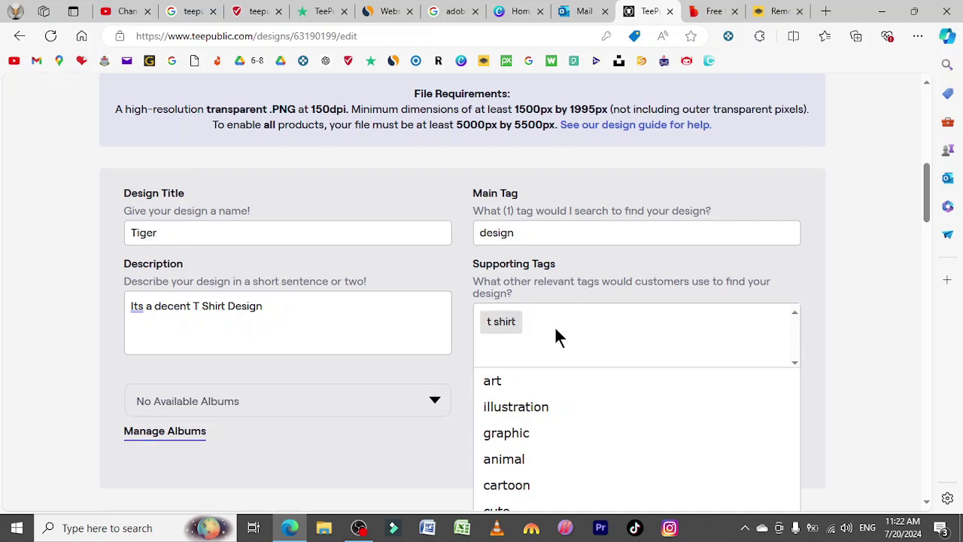
{"action": "type", "text": "Tiger"}
{"action": "key", "text": "Return"}
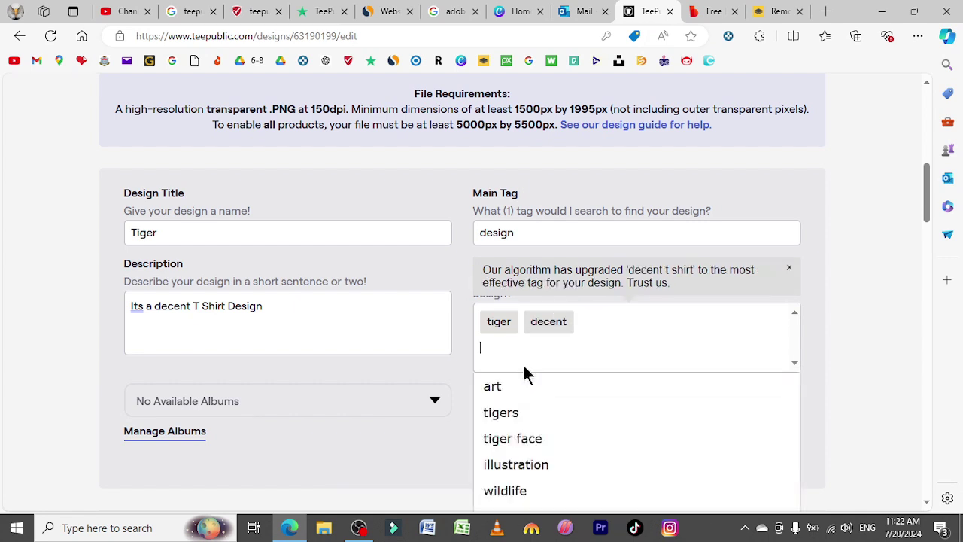
{"action": "type", "text": "Man Wearn"}
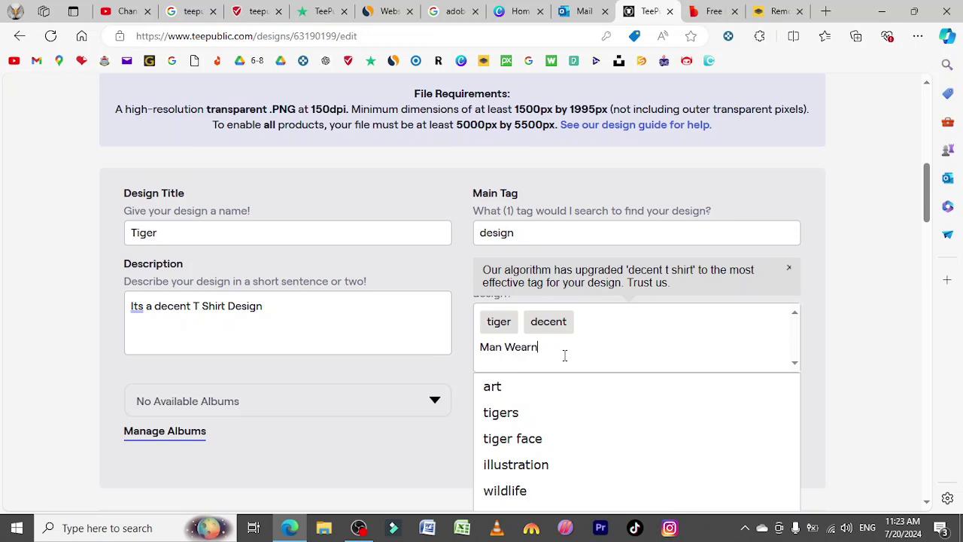
{"action": "key", "text": "BackSpace"}
{"action": "key", "text": "Return"}
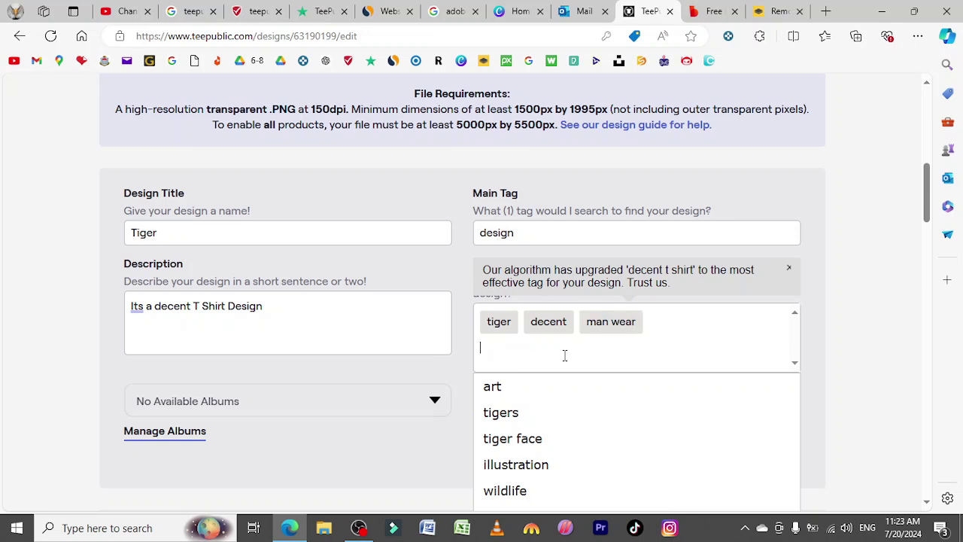
{"action": "left_click", "coordinate": [817, 340]}
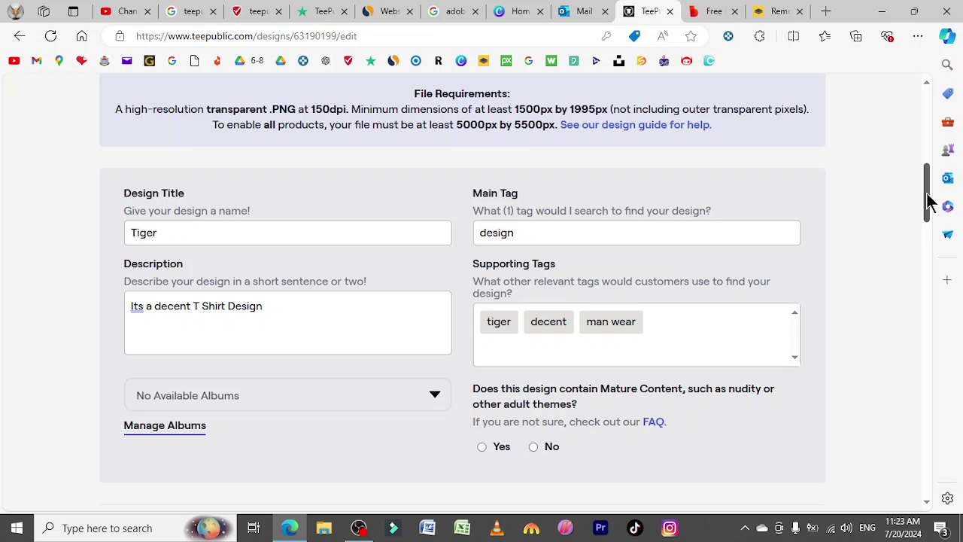
View the new album form through album management and return to the design page without creating an album
{"action": "scroll", "coordinate": [929, 202], "scroll_direction": "down", "scroll_amount": 2}
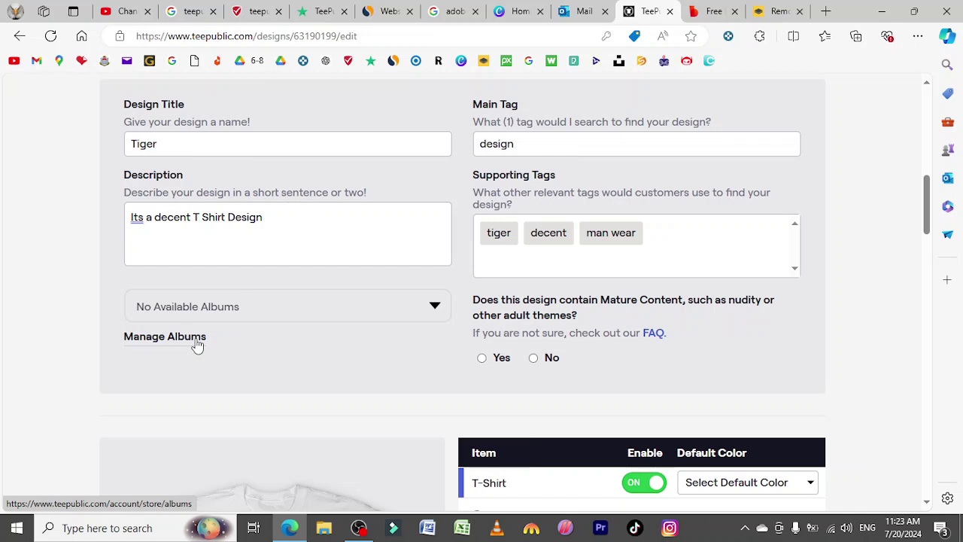
{"action": "left_click", "coordinate": [165, 337]}
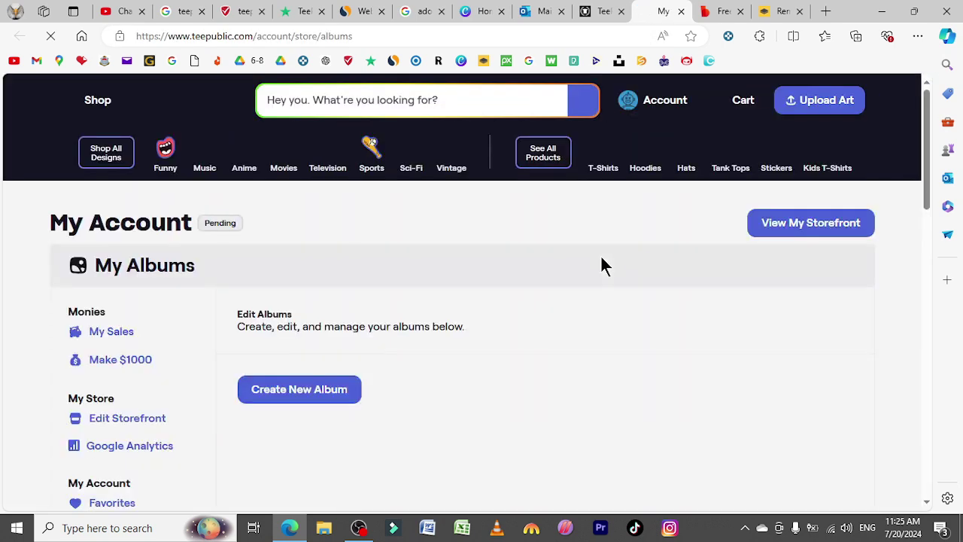
{"action": "left_click", "coordinate": [316, 397]}
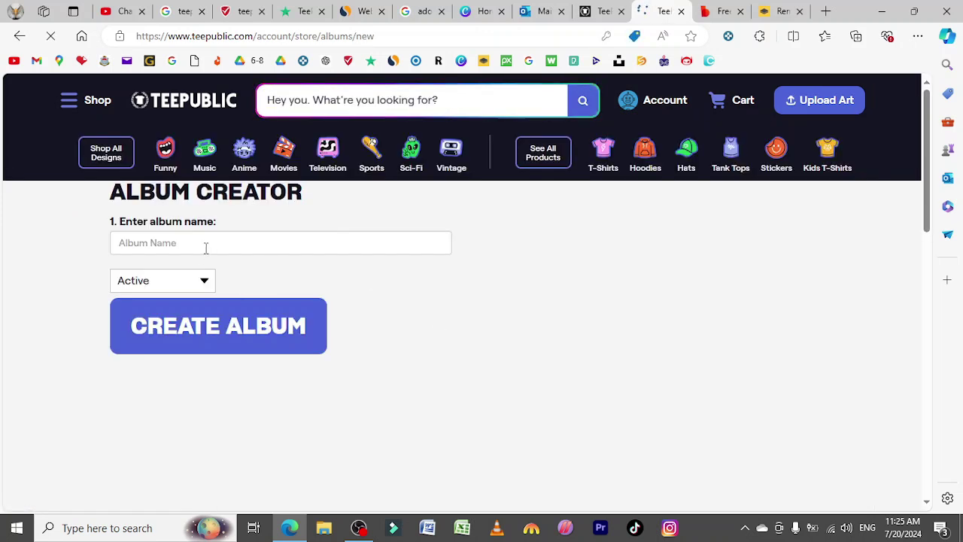
{"action": "left_click", "coordinate": [204, 246]}
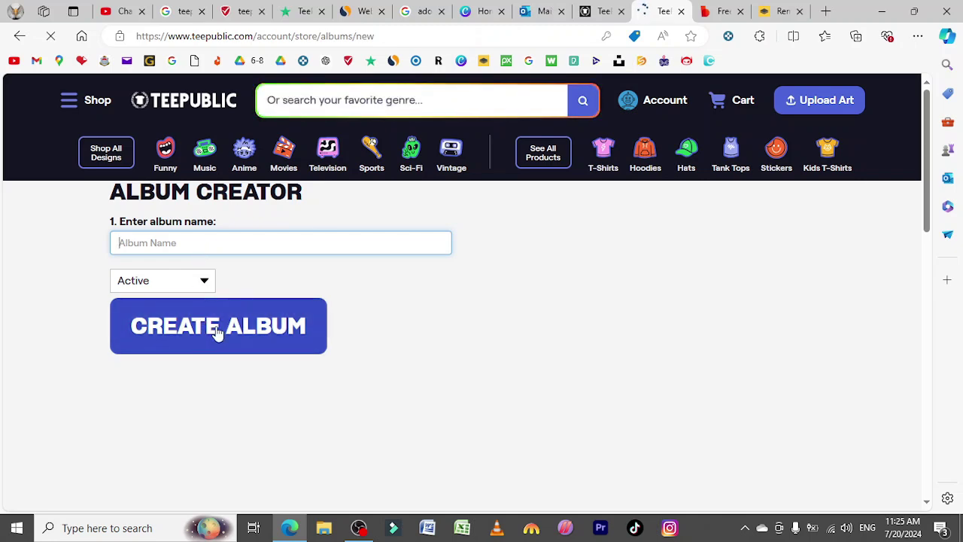
{"action": "left_click", "coordinate": [606, 9]}
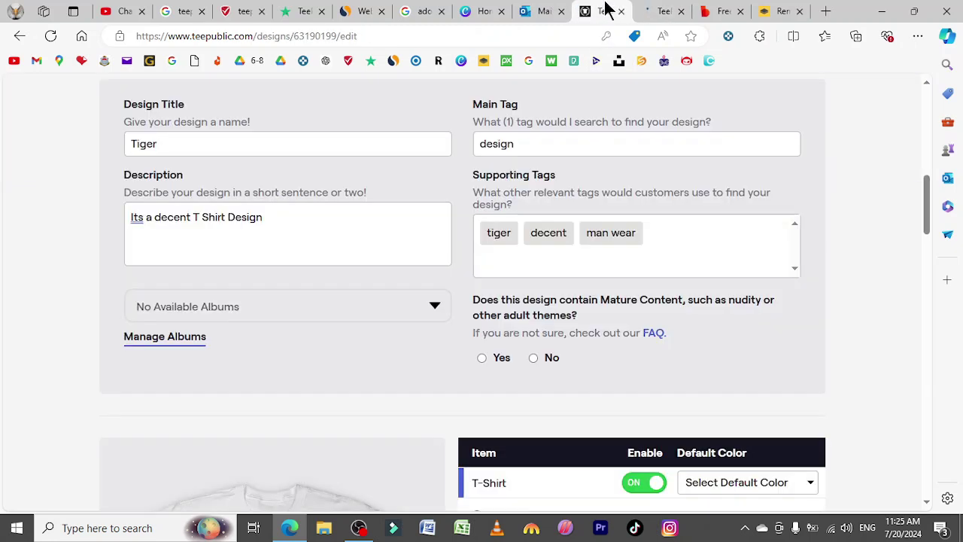
{"action": "left_click", "coordinate": [672, 9]}
{"action": "left_click", "coordinate": [681, 12]}
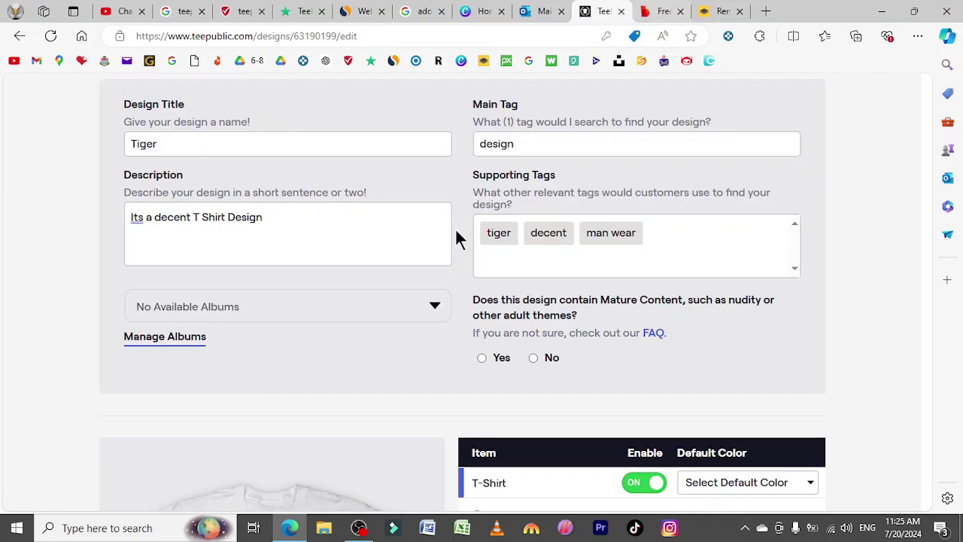
Mark the design as having no mature content and set the T-Shirt's default color to Maroon
{"action": "left_click_drag", "start_coordinate": [929, 205], "coordinate": [929, 218]}
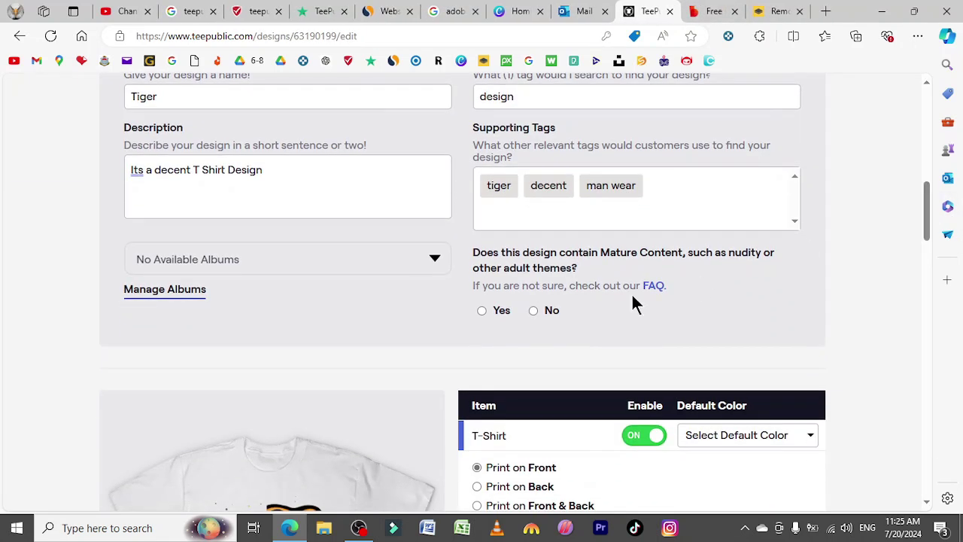
{"action": "left_click", "coordinate": [533, 311]}
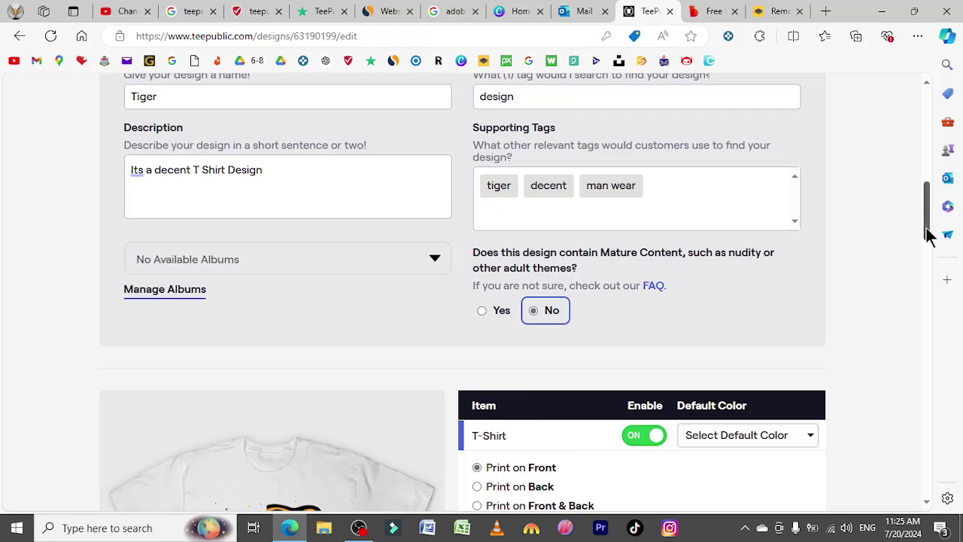
{"action": "left_click_drag", "start_coordinate": [929, 231], "coordinate": [934, 280]}
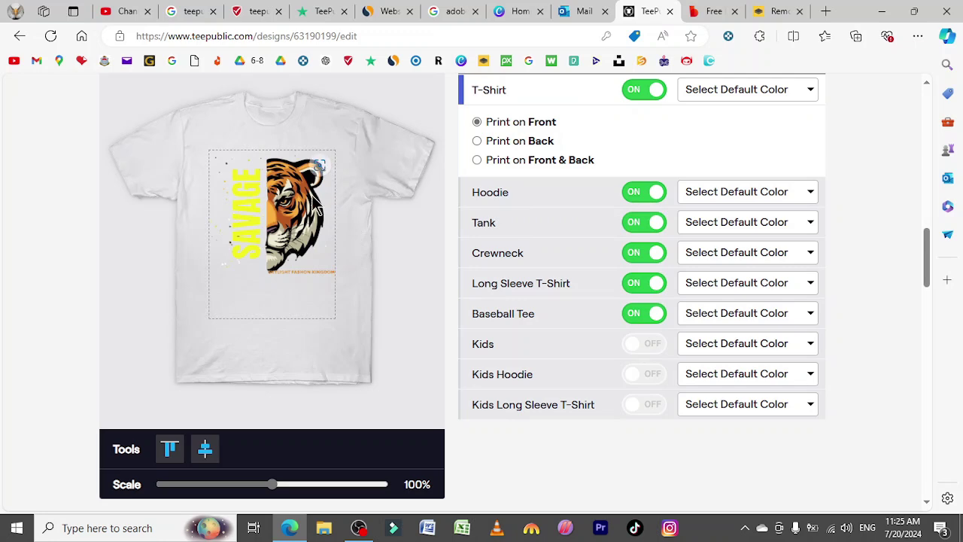
{"action": "left_click_drag", "start_coordinate": [930, 268], "coordinate": [929, 254]}
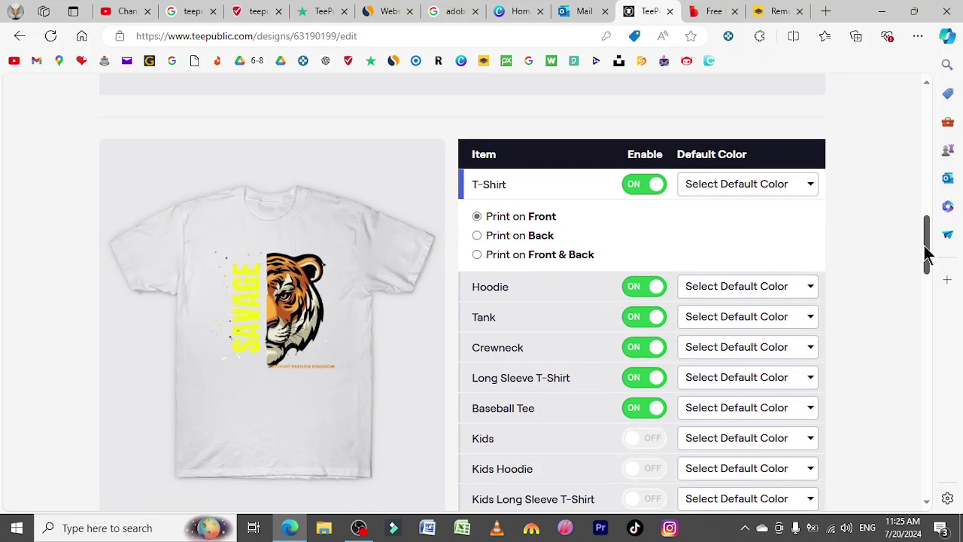
{"action": "left_click", "coordinate": [808, 187]}
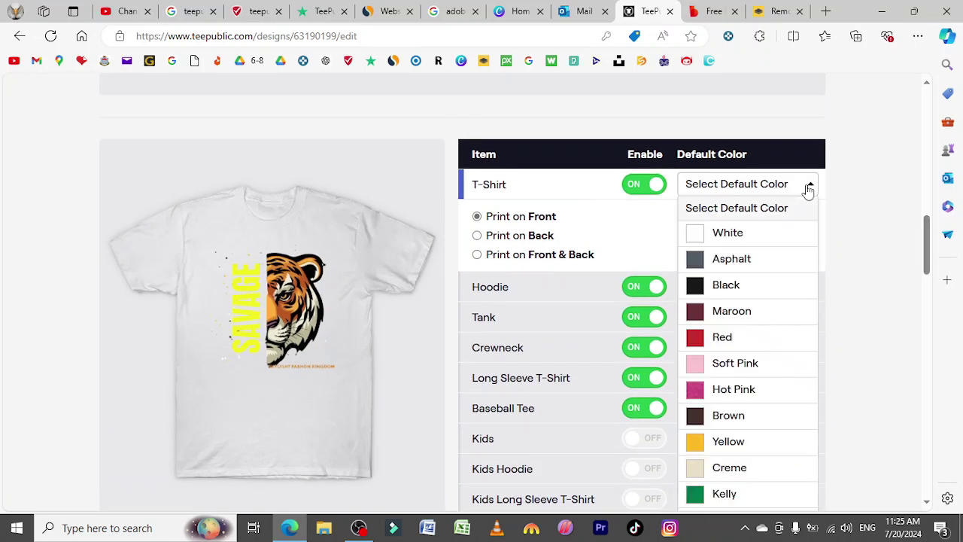
{"action": "left_click", "coordinate": [702, 316]}
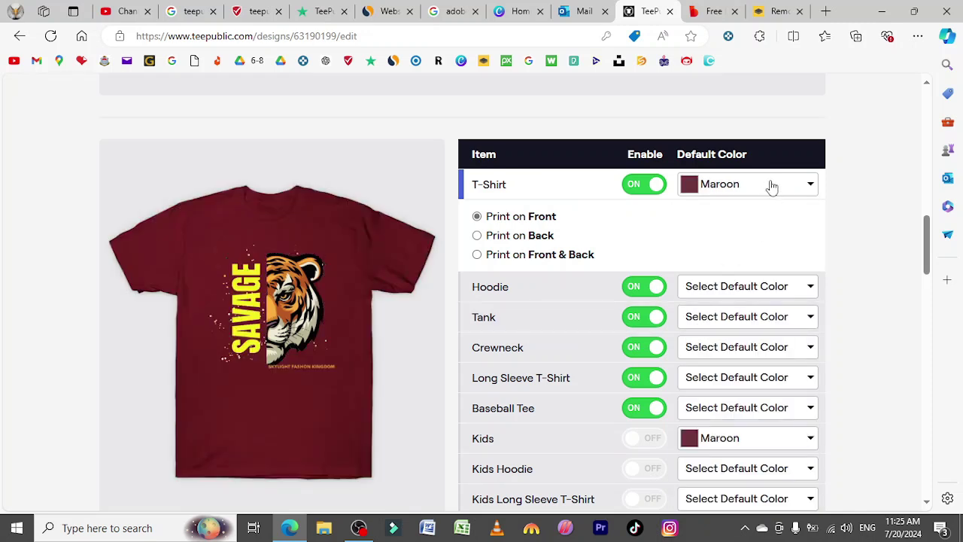
Try Black as the T-Shirt's default color and settle on Red
{"action": "left_click", "coordinate": [772, 187]}
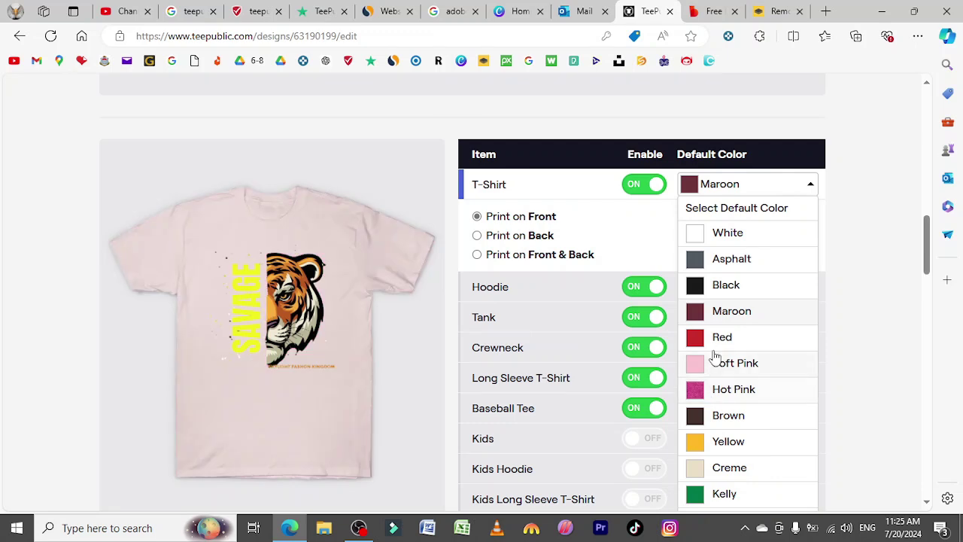
{"action": "key", "text": "Up"}
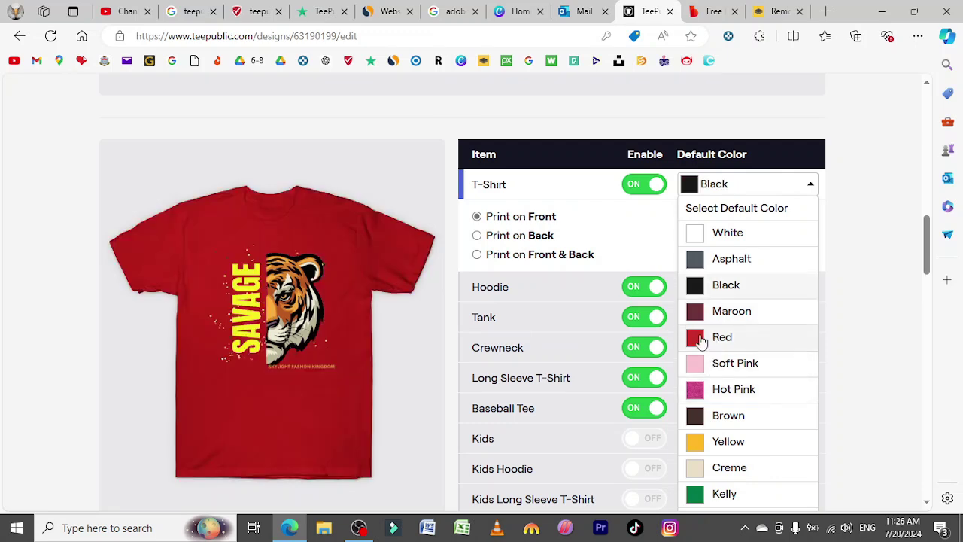
{"action": "left_click", "coordinate": [700, 338]}
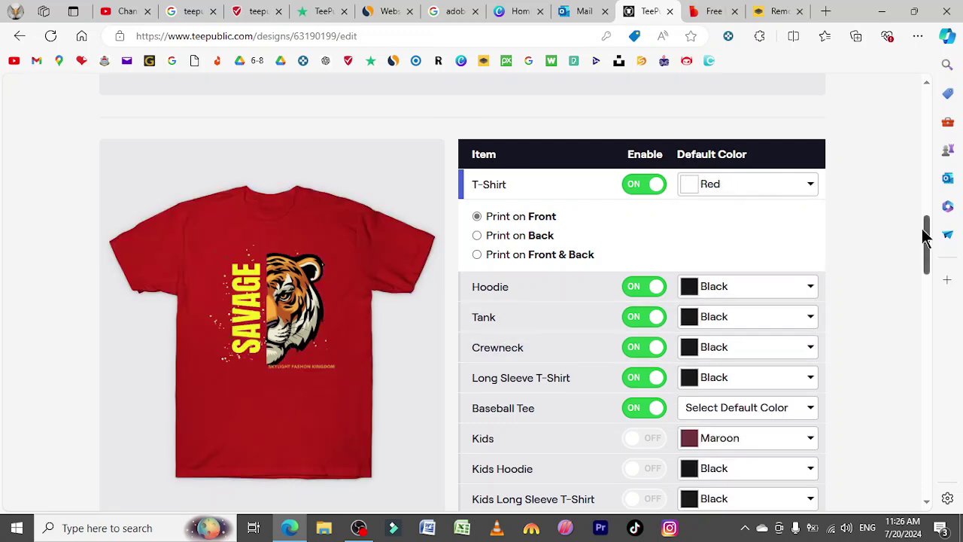
Scale the artwork on the T-Shirt to 105% and shift it slightly down and left within the print area
{"action": "left_click_drag", "start_coordinate": [931, 240], "coordinate": [929, 253]}
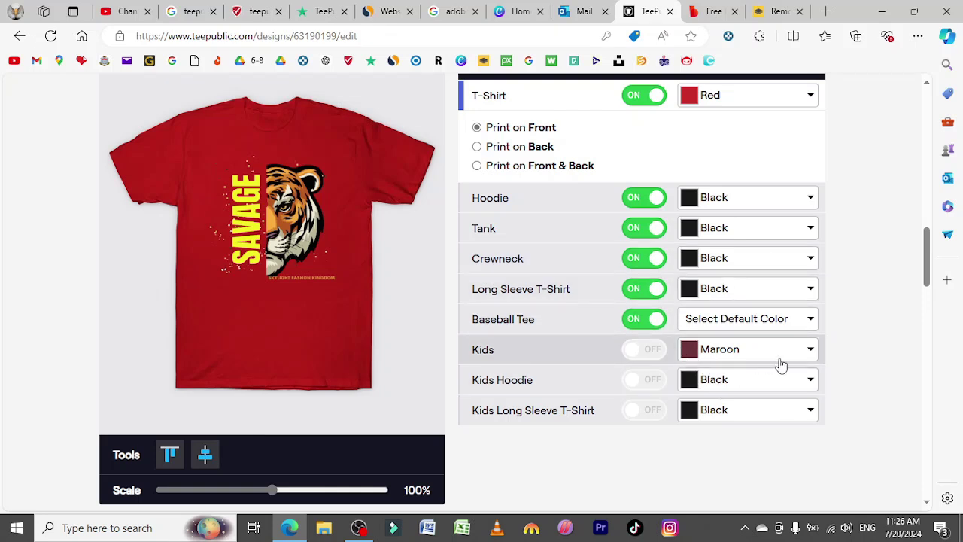
{"action": "mouse_move", "coordinate": [931, 259]}
{"action": "left_mouse_down"}
{"action": "mouse_move", "coordinate": [931, 275]}
{"action": "mouse_move", "coordinate": [934, 256]}
{"action": "mouse_move", "coordinate": [931, 264]}
{"action": "left_mouse_up"}
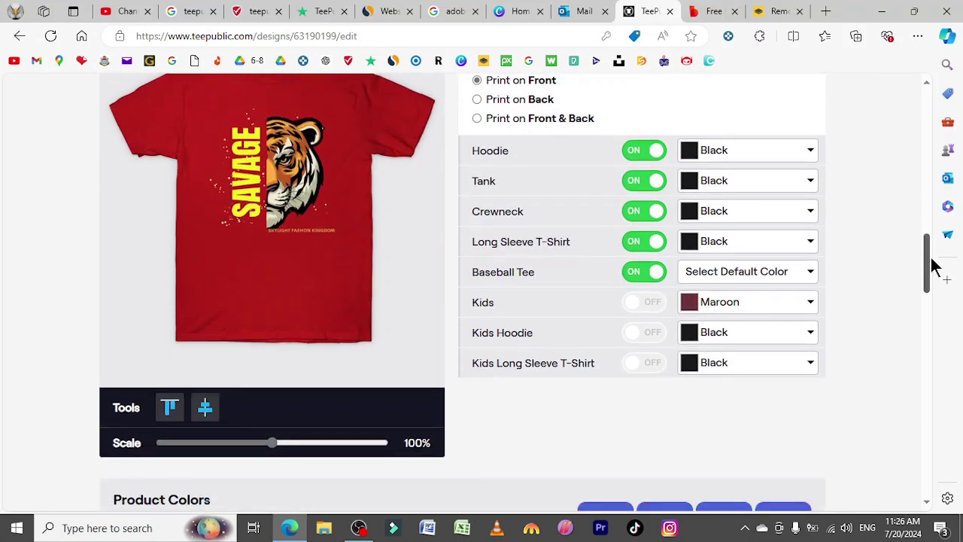
{"action": "mouse_move", "coordinate": [273, 444]}
{"action": "left_mouse_down"}
{"action": "mouse_move", "coordinate": [285, 444]}
{"action": "mouse_move", "coordinate": [228, 442]}
{"action": "mouse_move", "coordinate": [296, 442]}
{"action": "mouse_move", "coordinate": [269, 443]}
{"action": "mouse_move", "coordinate": [279, 443]}
{"action": "left_mouse_up"}
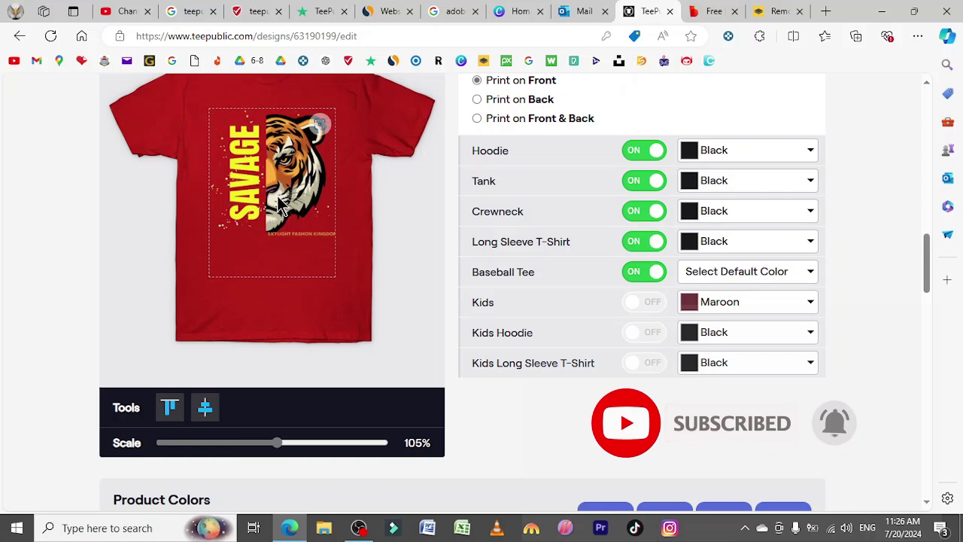
{"action": "mouse_move", "coordinate": [283, 211]}
{"action": "left_mouse_down"}
{"action": "mouse_move", "coordinate": [295, 213]}
{"action": "mouse_move", "coordinate": [279, 209]}
{"action": "left_mouse_up"}
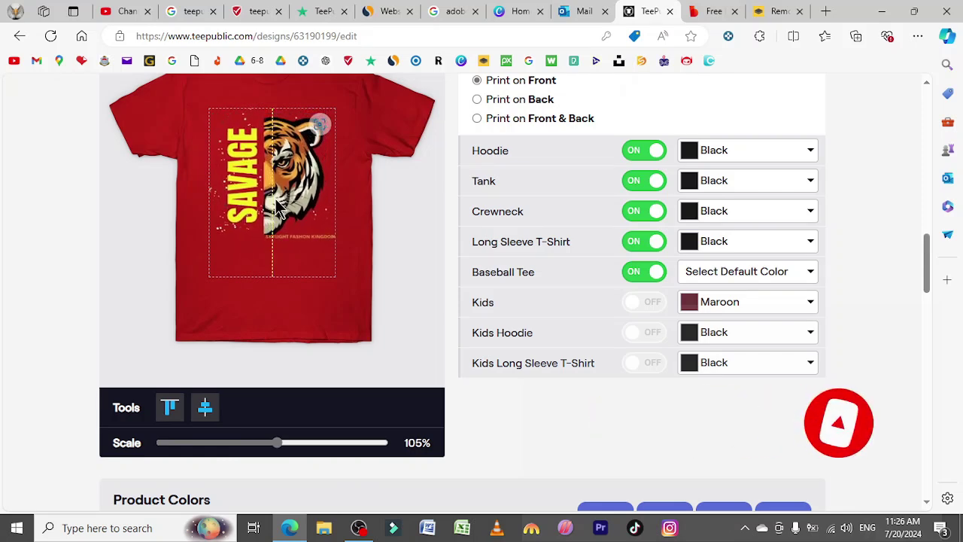
Review the product colors and other products, agree to the Terms and Conditions, and publish the design
{"action": "left_click_drag", "start_coordinate": [927, 276], "coordinate": [927, 305]}
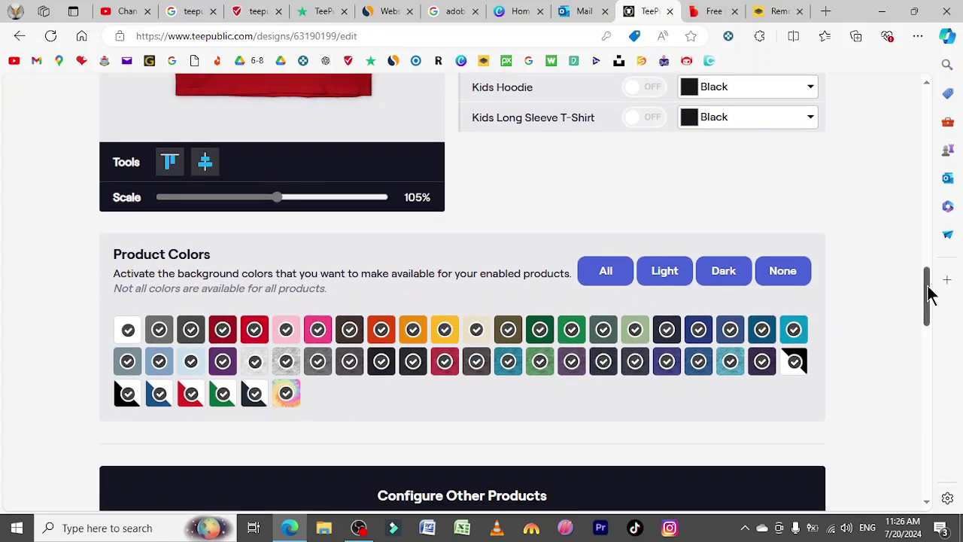
{"action": "left_click_drag", "start_coordinate": [930, 293], "coordinate": [934, 333]}
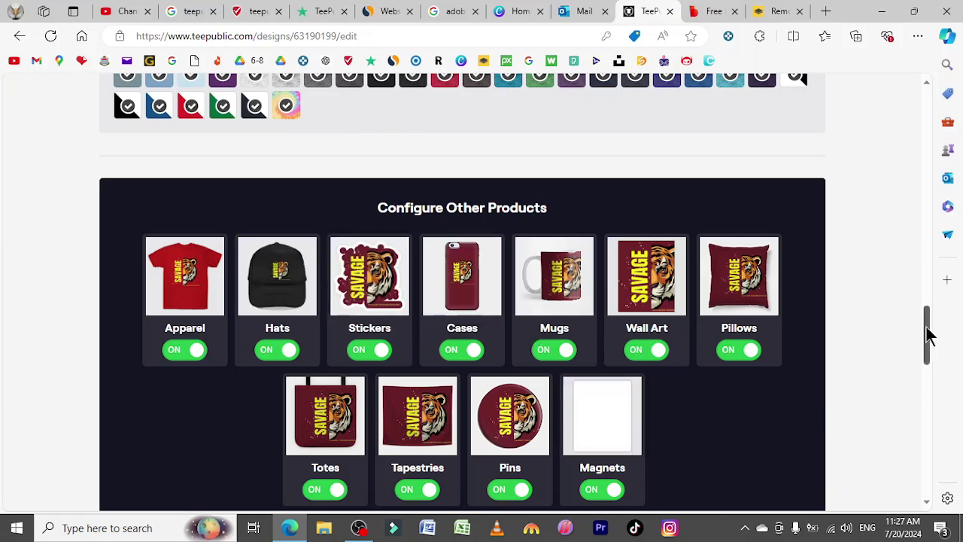
{"action": "left_click_drag", "start_coordinate": [930, 335], "coordinate": [930, 349]}
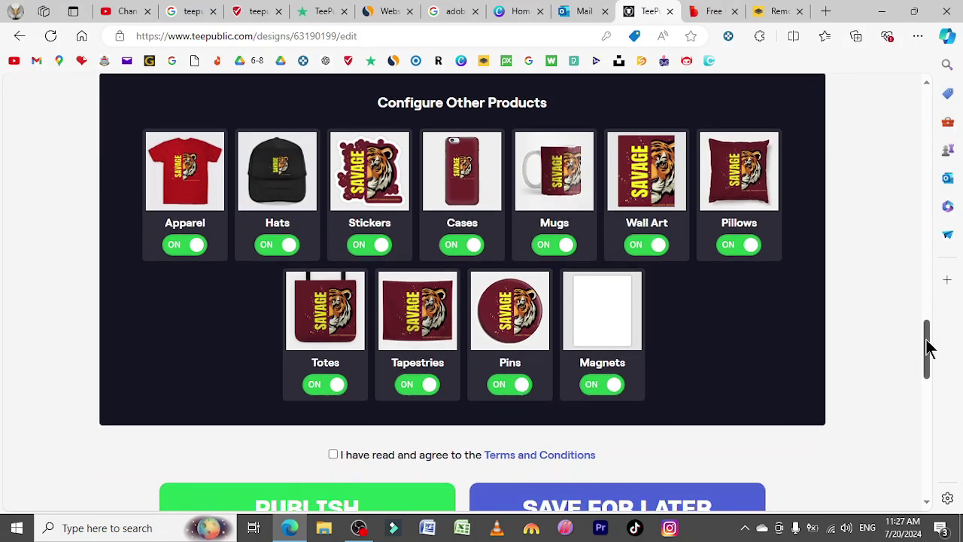
{"action": "left_click_drag", "start_coordinate": [930, 346], "coordinate": [933, 354]}
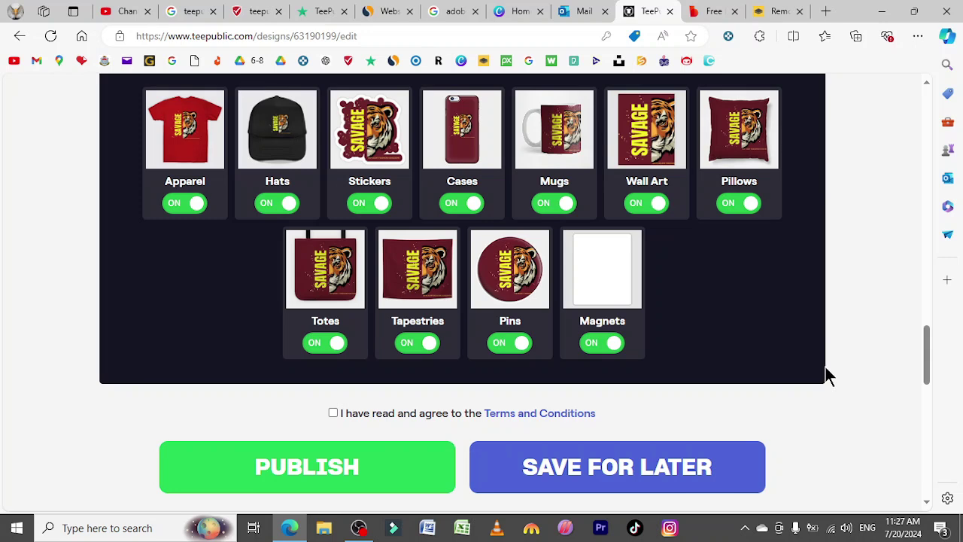
{"action": "left_click", "coordinate": [474, 414]}
{"action": "scroll", "coordinate": [843, 339], "scroll_direction": "down", "scroll_amount": 2}
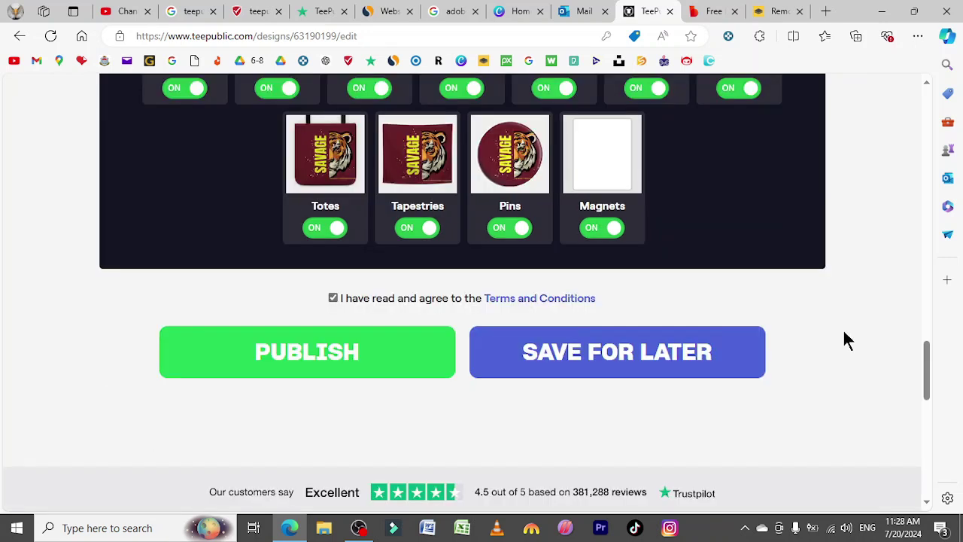
{"action": "left_click", "coordinate": [338, 358]}
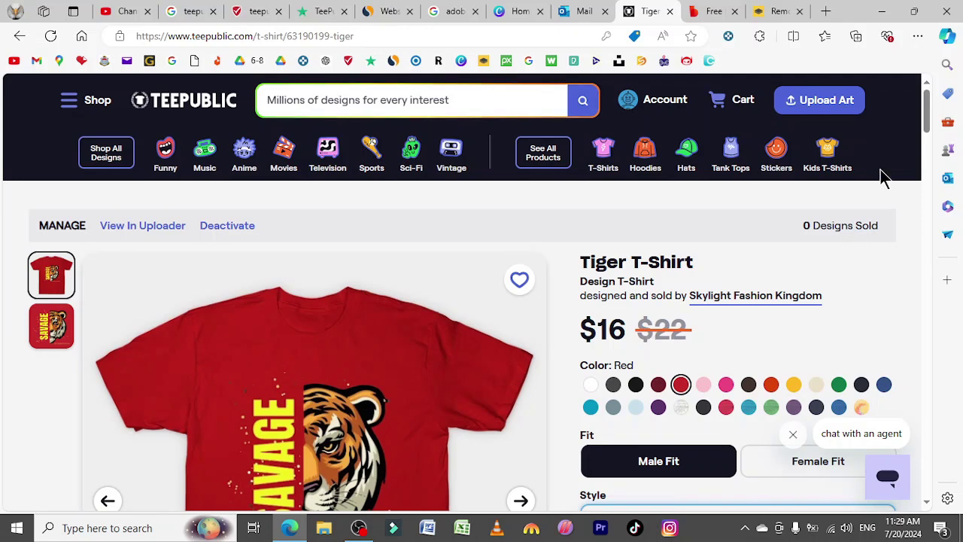
{"action": "scroll", "coordinate": [933, 121], "scroll_direction": "down", "scroll_amount": 2}
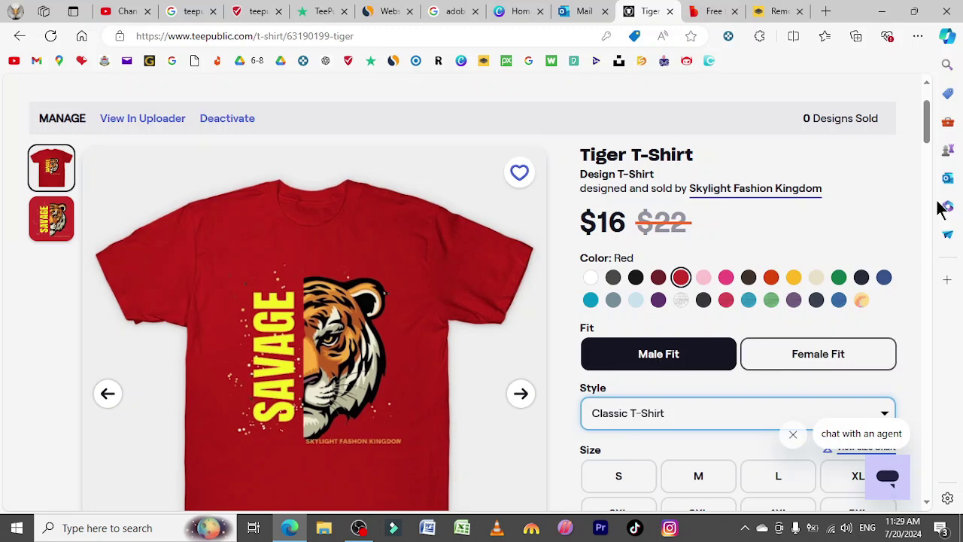
Review the published Tiger T-Shirt's product page, including its fit, style and size options
{"action": "left_click_drag", "start_coordinate": [930, 128], "coordinate": [931, 148]}
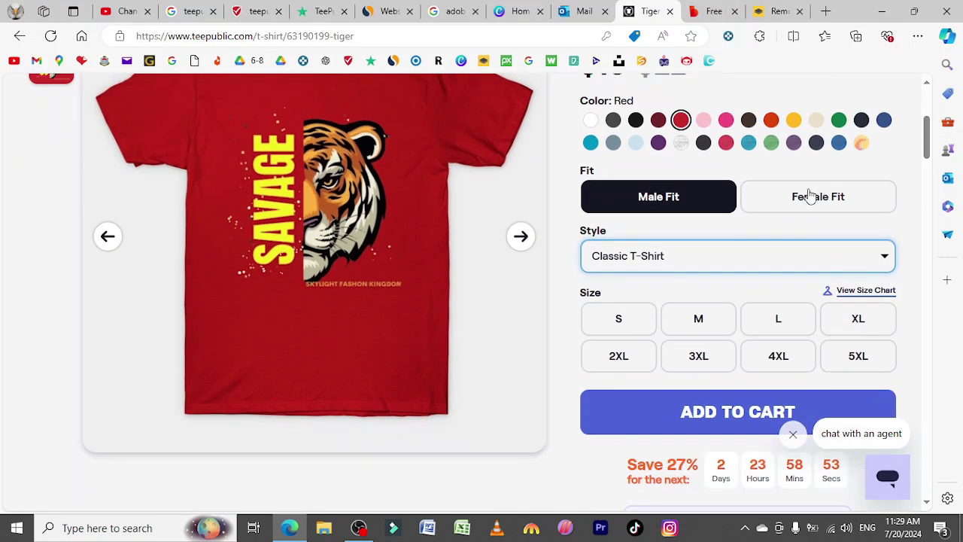
{"action": "left_click", "coordinate": [730, 249]}
{"action": "left_click", "coordinate": [731, 251]}
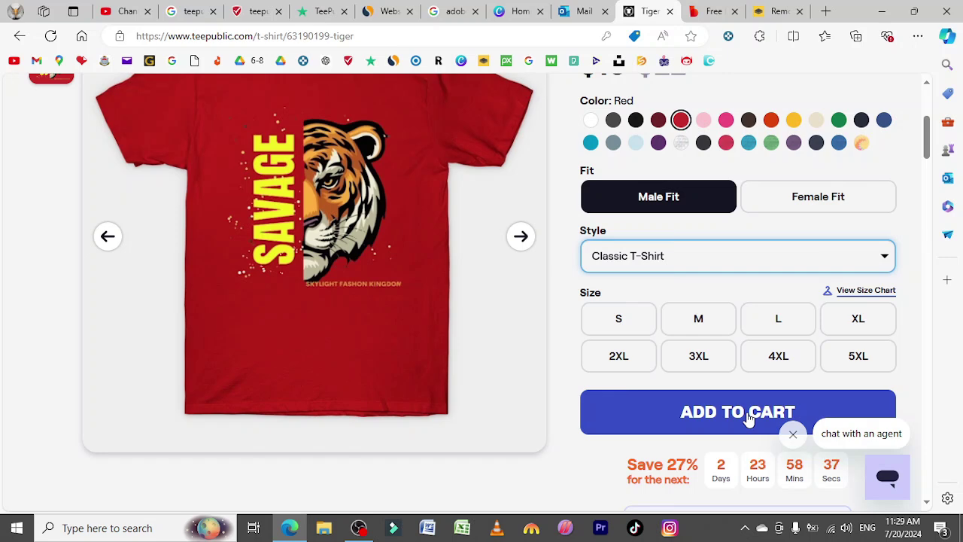
{"action": "scroll", "coordinate": [903, 176], "scroll_direction": "up", "scroll_amount": 4}
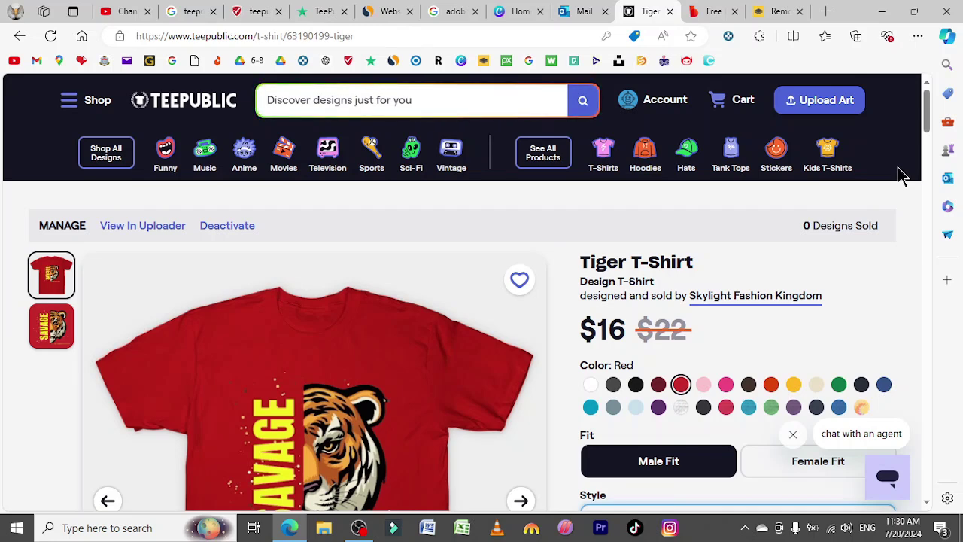
Open the account's My Earnings page and select Payoneer as the payment method
{"action": "left_click", "coordinate": [667, 101]}
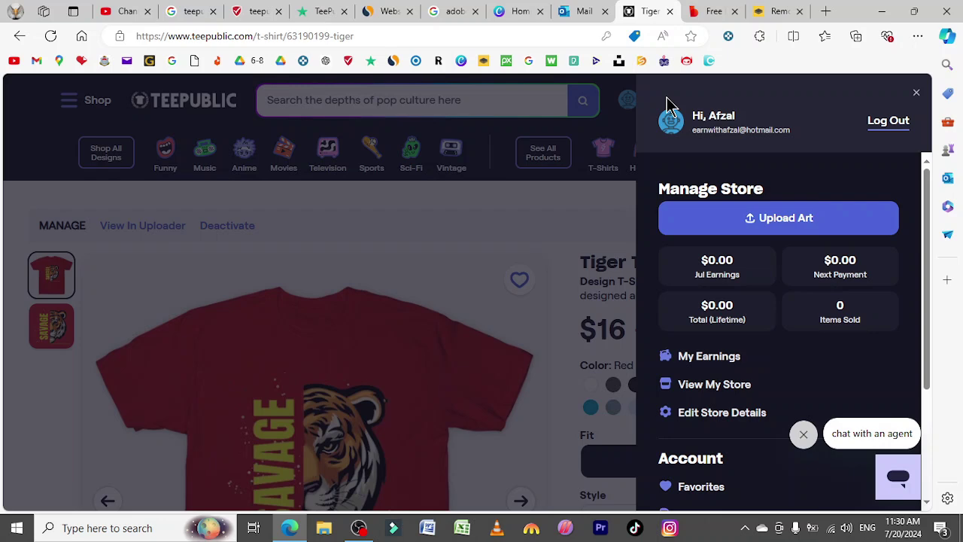
{"action": "left_click", "coordinate": [724, 362]}
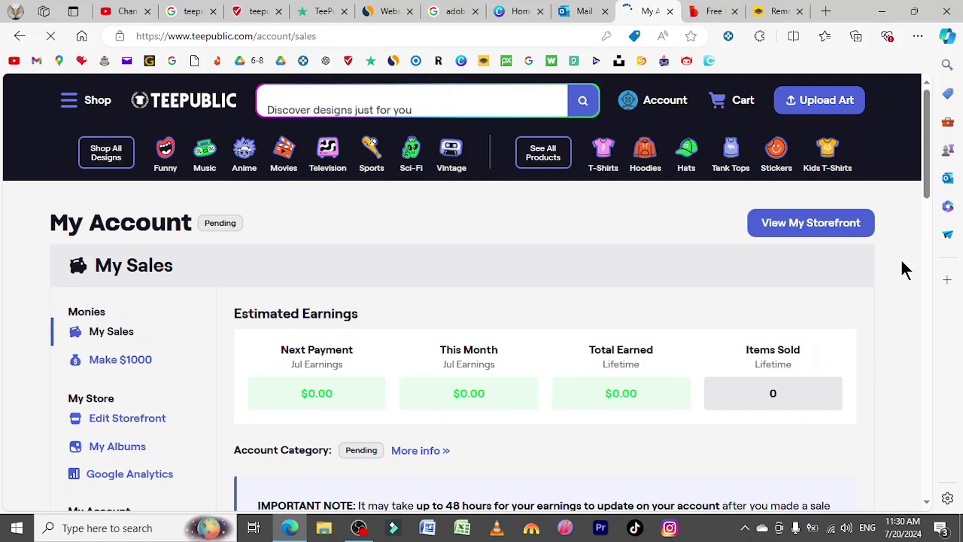
{"action": "left_click_drag", "start_coordinate": [928, 181], "coordinate": [932, 273]}
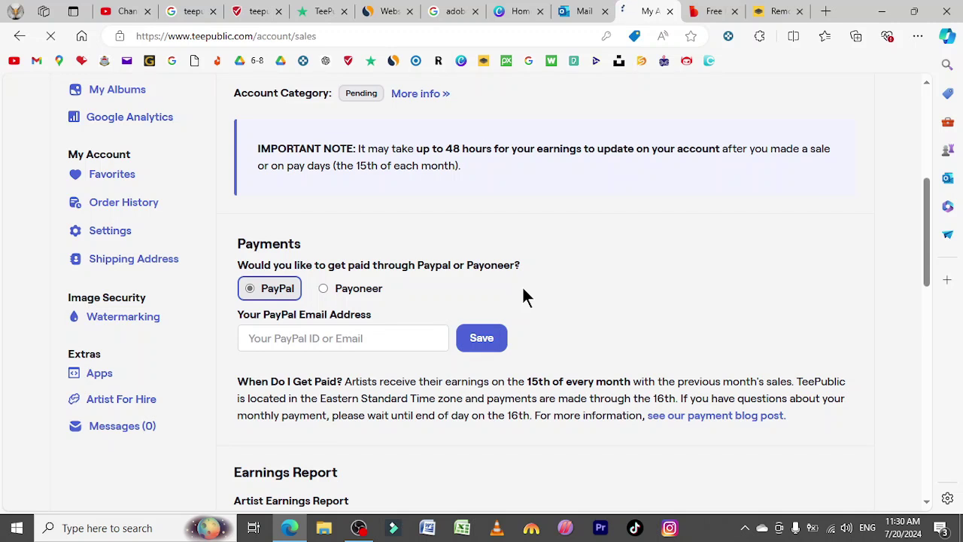
{"action": "left_click", "coordinate": [324, 289]}
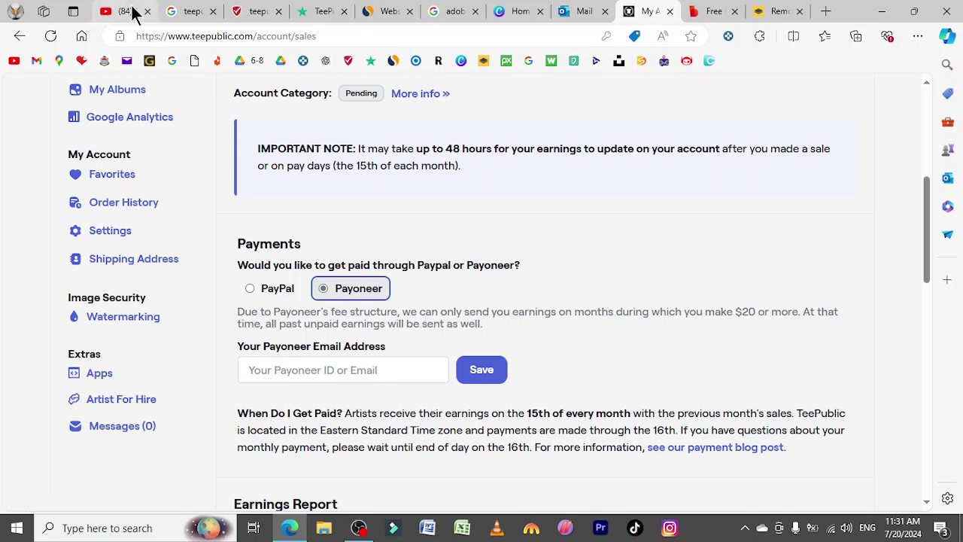
Switch to YouTube and look through the channel's tutorials on creating a Payoneer account
{"action": "left_click", "coordinate": [134, 13]}
{"action": "left_click_drag", "start_coordinate": [929, 140], "coordinate": [929, 162]}
{"action": "mouse_move", "coordinate": [462, 301]}
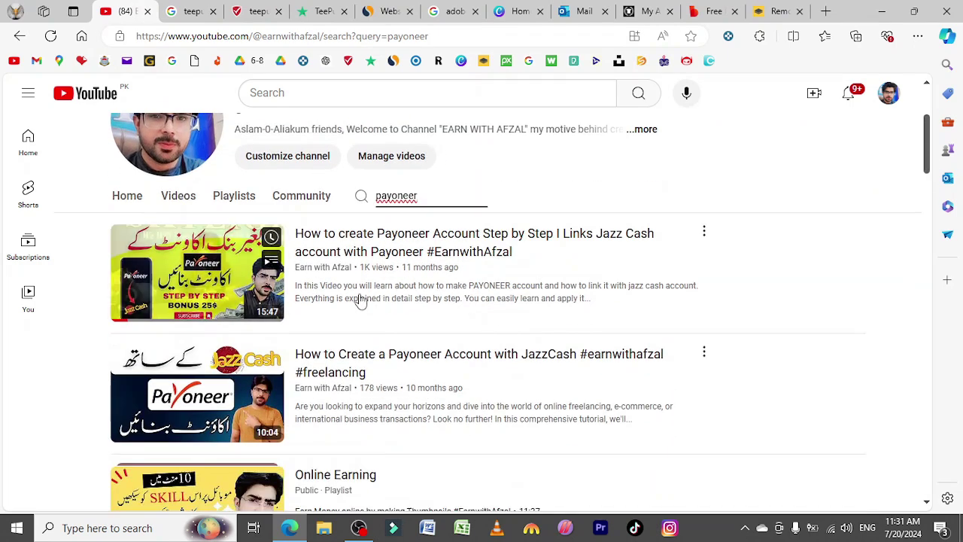
{"action": "mouse_move", "coordinate": [426, 415]}
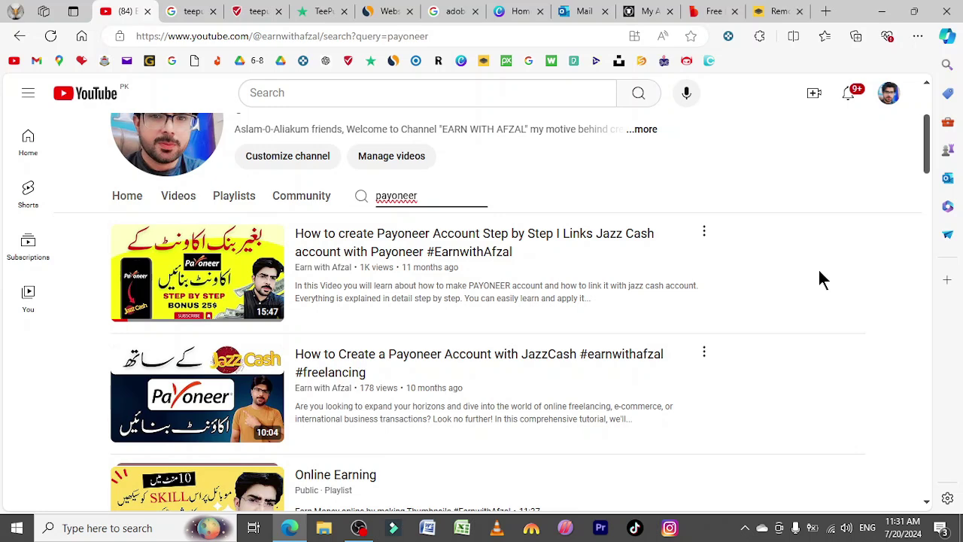
Return to TeePublic to check the Payoneer earnings threshold and monthly payment date, and go back to the YouTube channel
{"action": "left_click", "coordinate": [649, 11]}
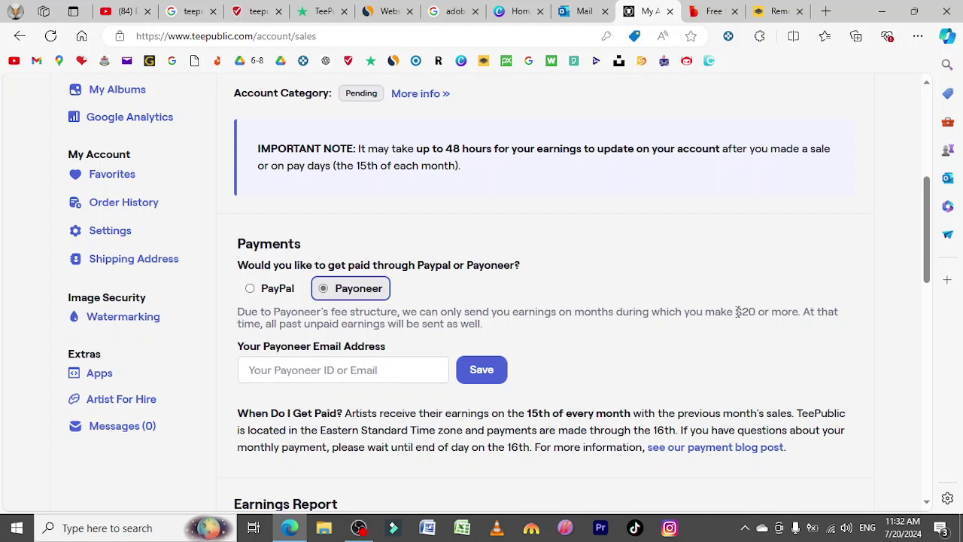
{"action": "left_click_drag", "start_coordinate": [737, 312], "coordinate": [756, 311]}
{"action": "left_click_drag", "start_coordinate": [526, 414], "coordinate": [639, 414]}
{"action": "key", "text": "ctrl+1"}
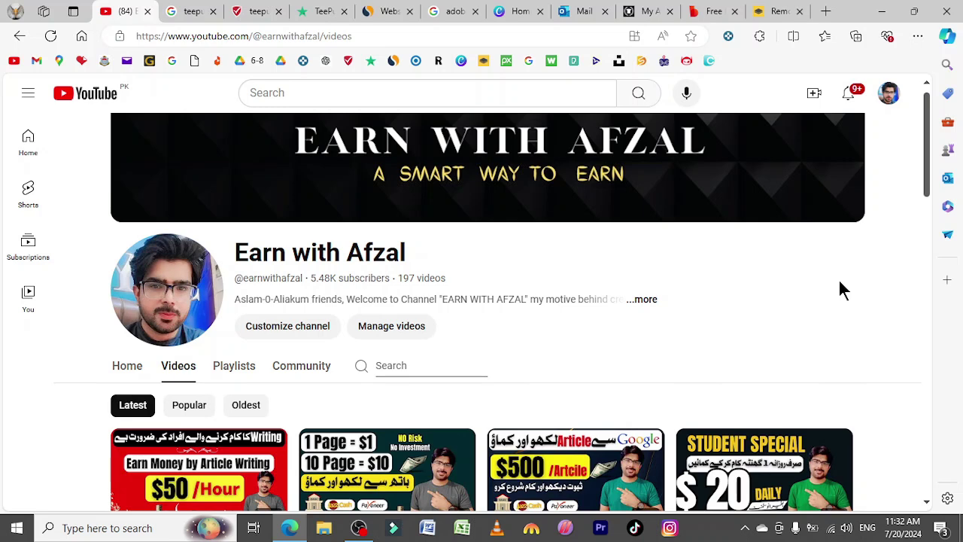